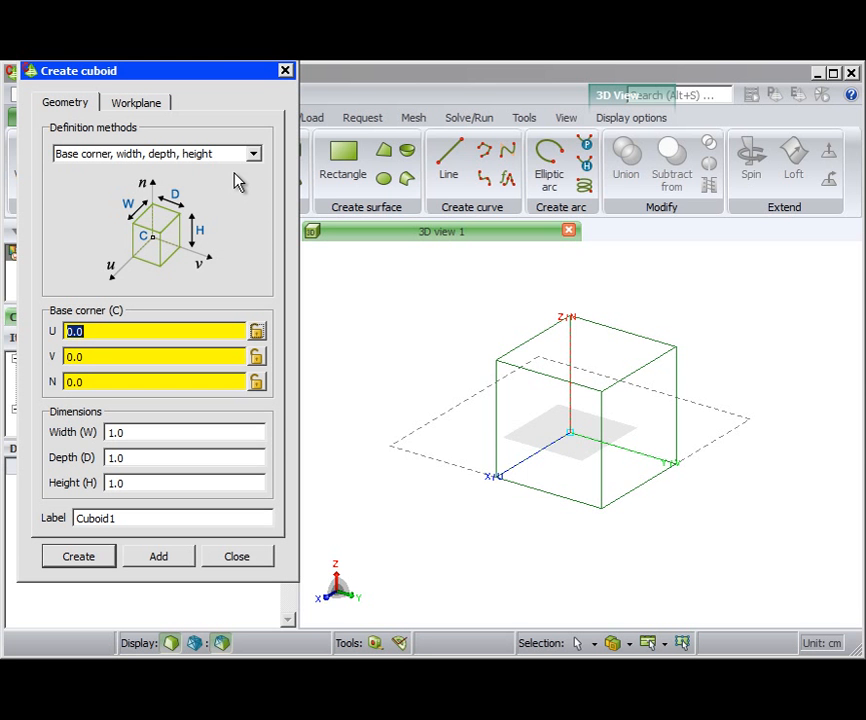
Define the cuboid by its base centre with width 12.96 cm, depth 6.48 cm and height 30.2 cm.
click(240, 157)
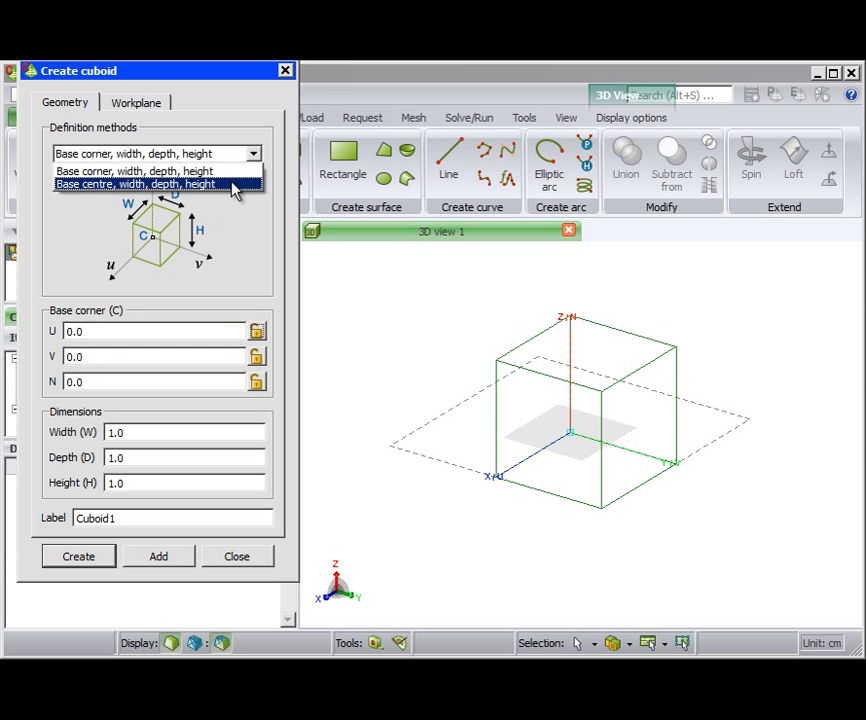
click(233, 185)
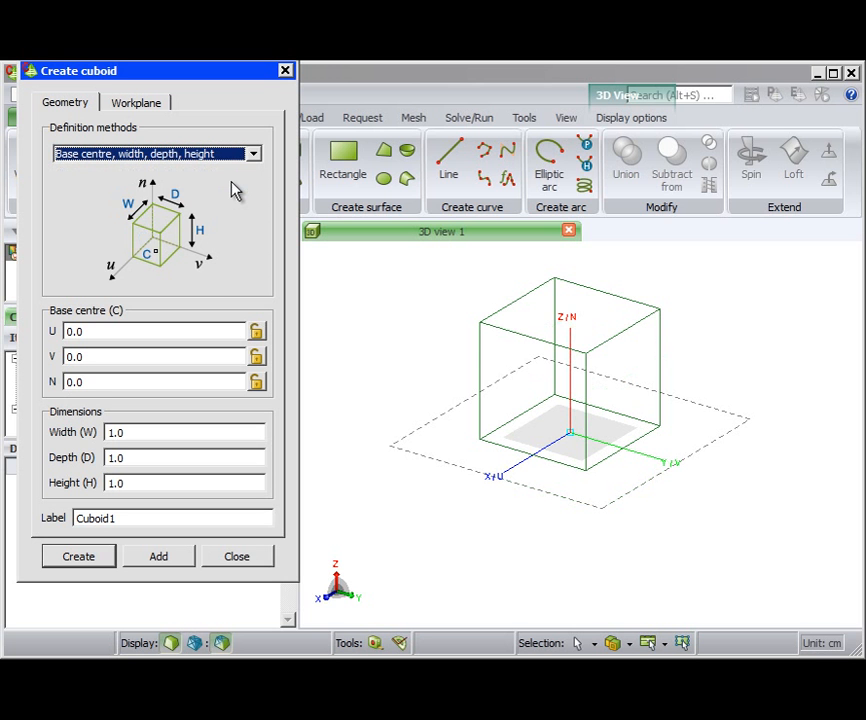
click(151, 430)
text(12)
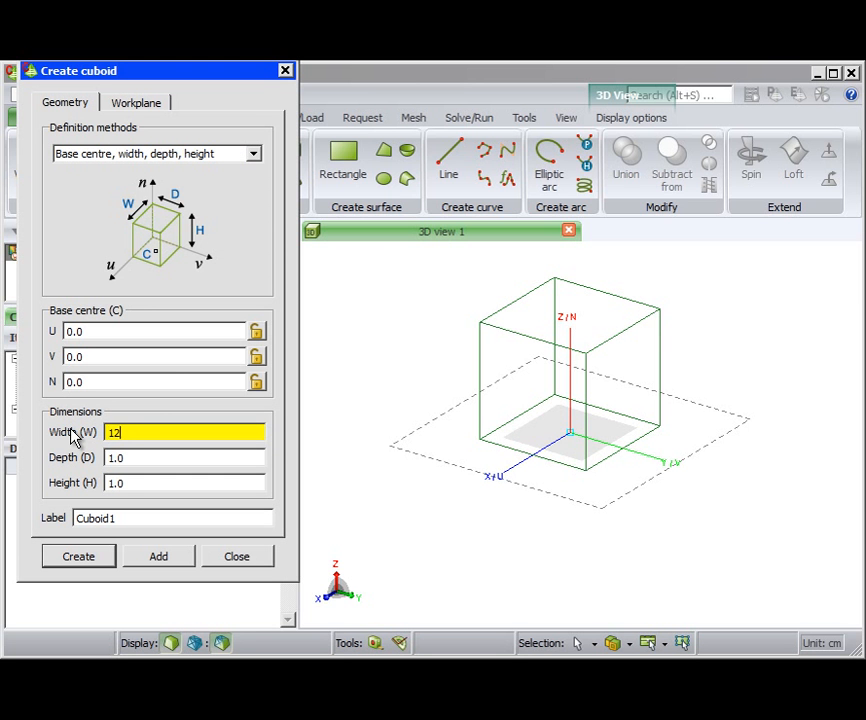
text(.96)
key(Tab)
text(6.48)
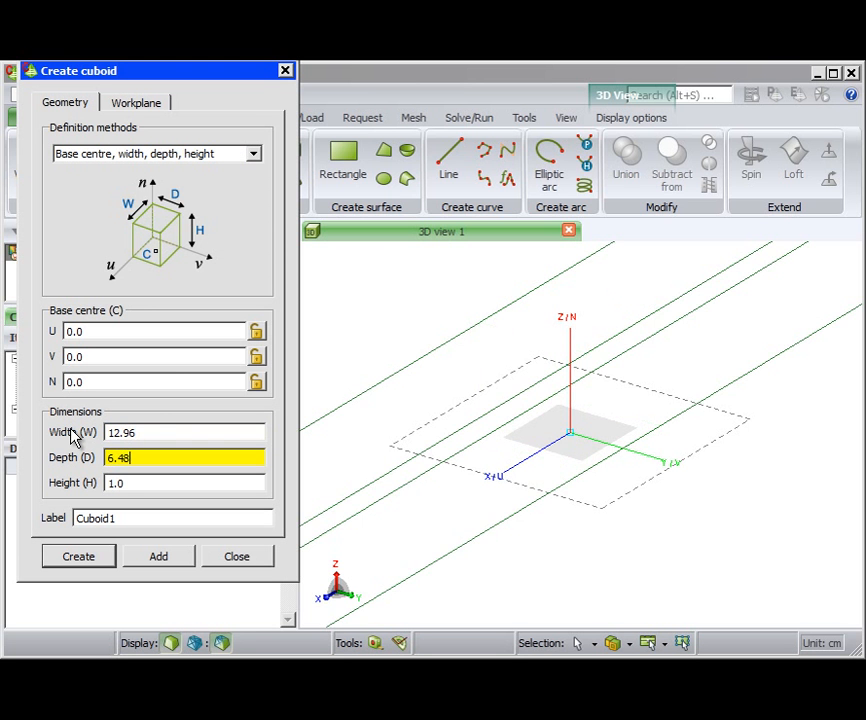
key(Tab)
text(30.2)
Label the cuboid "waveguide" and create it.
key(Tab)
text(w)
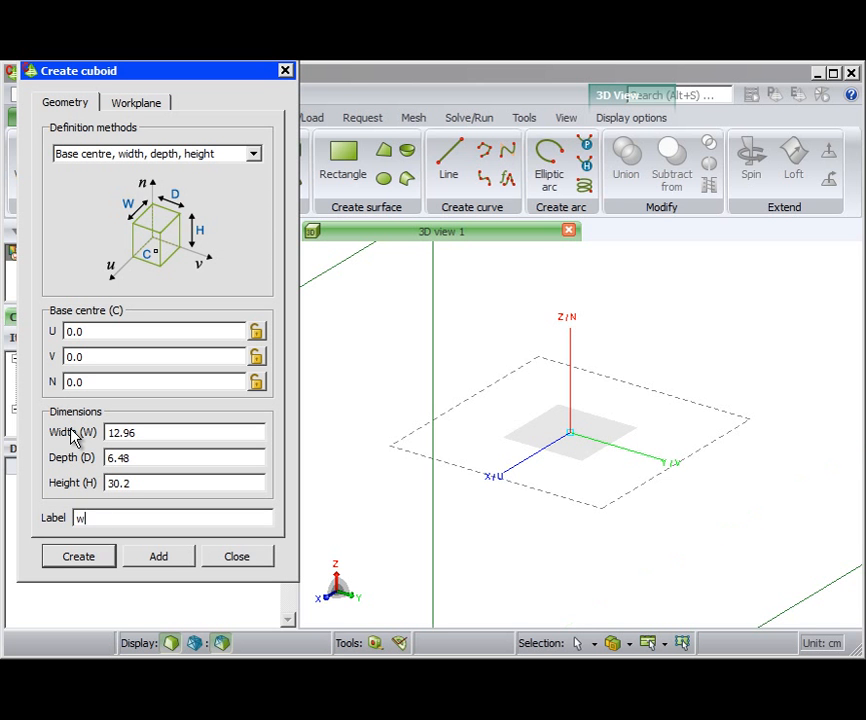
text(aveguide)
click(76, 558)
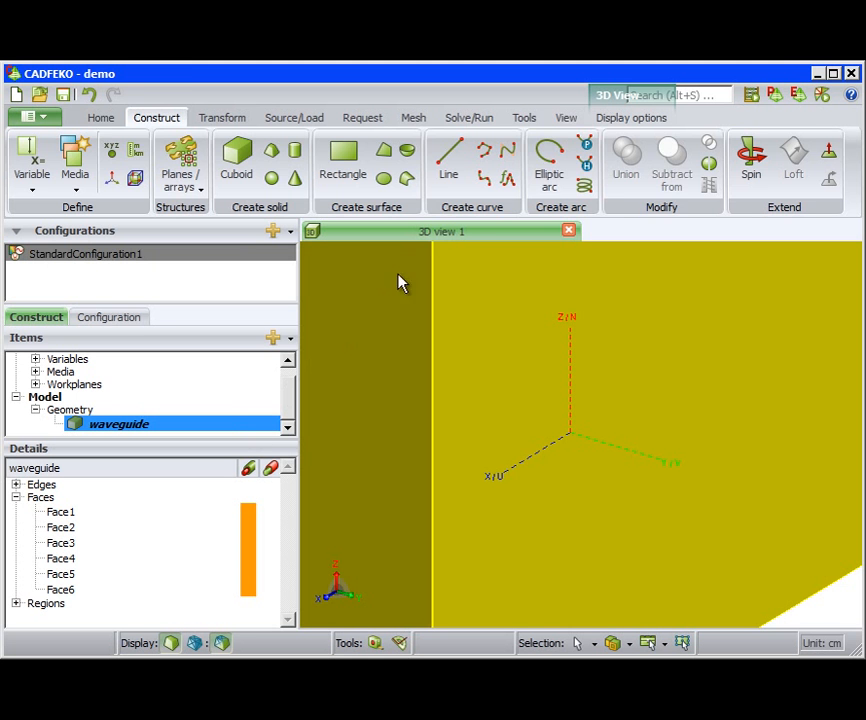
Start a flare centred on the waveguide's top face, picking its bottom width of 12.96 cm and bottom depth of 6.48 cm from that face.
click(566, 117)
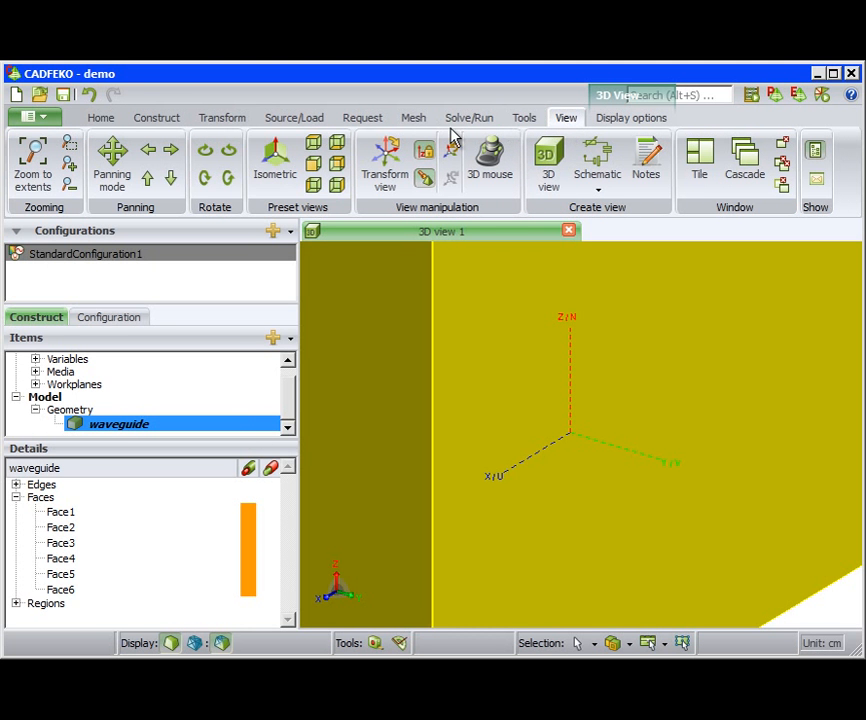
click(33, 165)
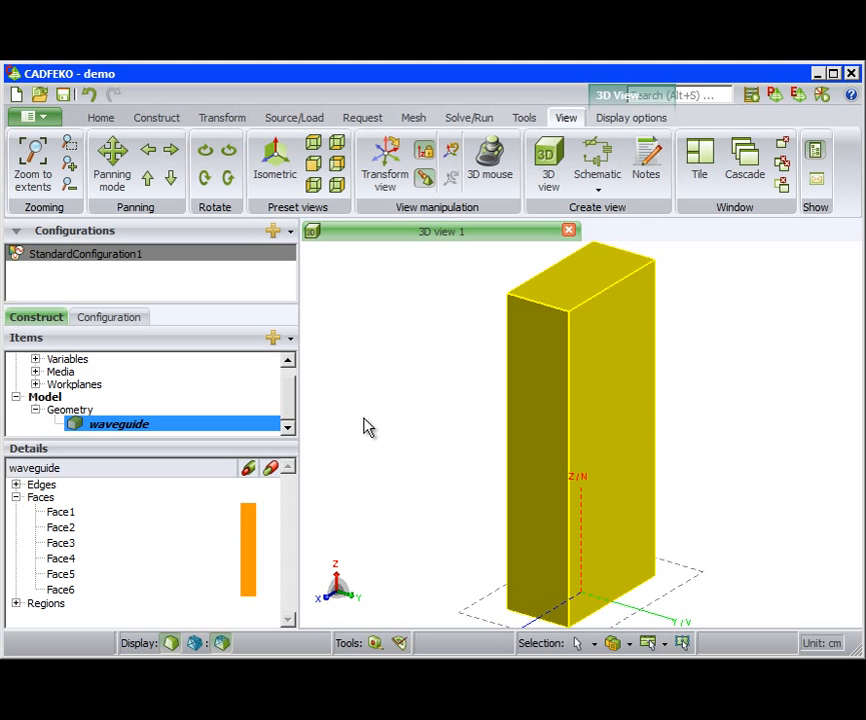
click(165, 120)
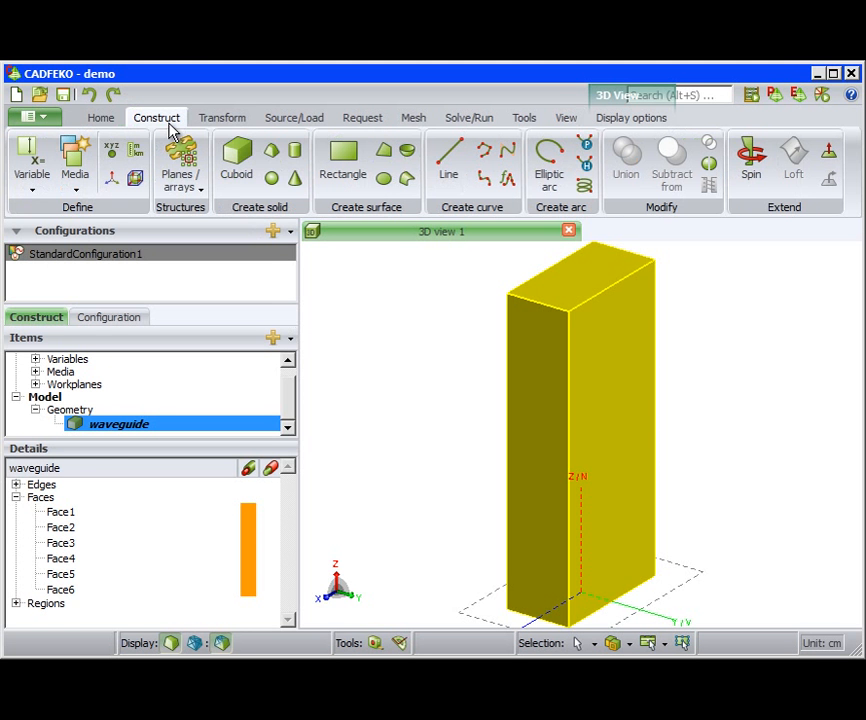
click(279, 160)
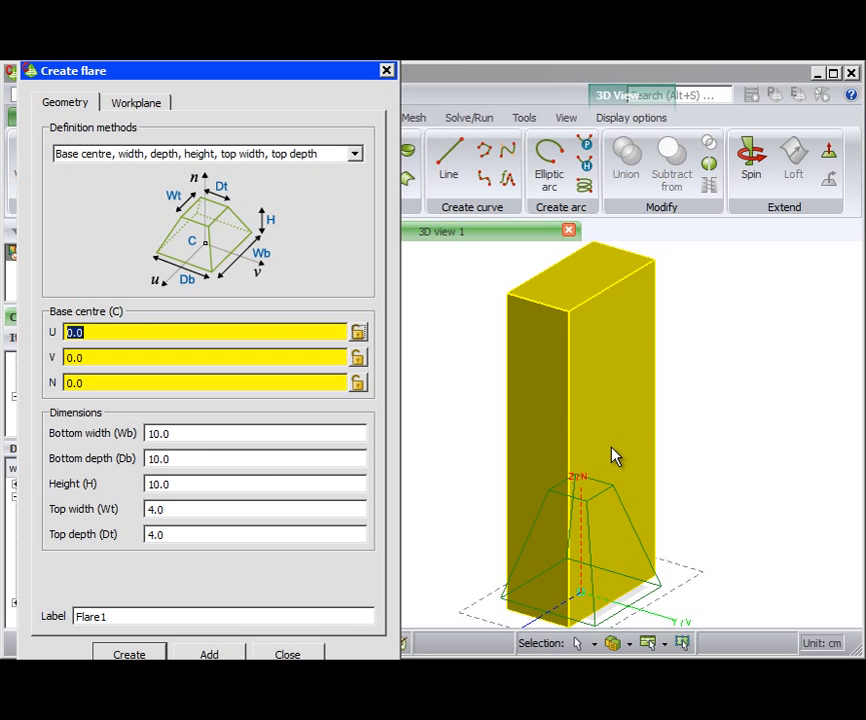
scroll(611, 455, down, 2)
scroll(622, 472, up, 1)
scroll(641, 417, up, 4)
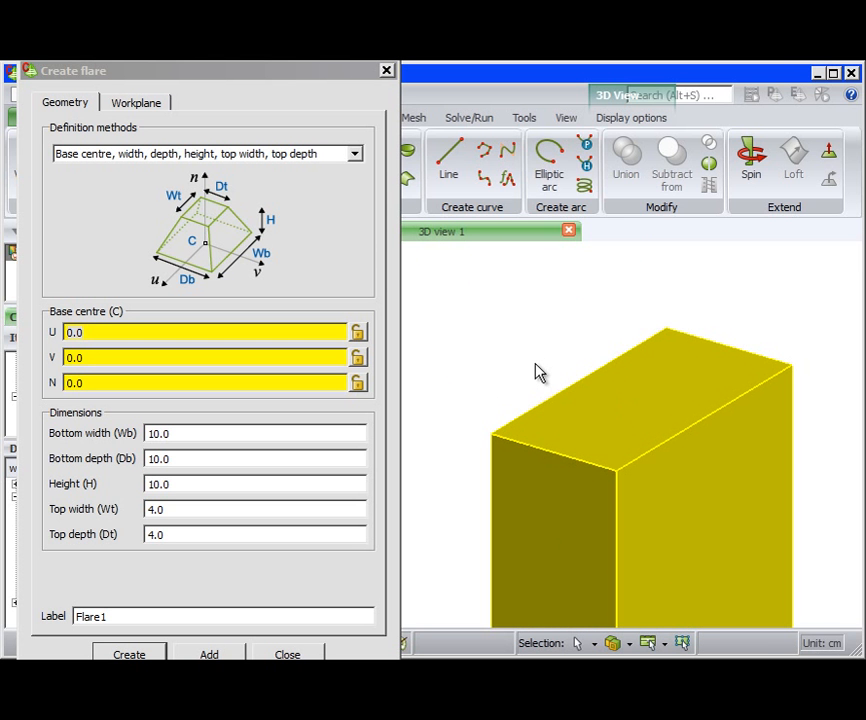
click(638, 402)
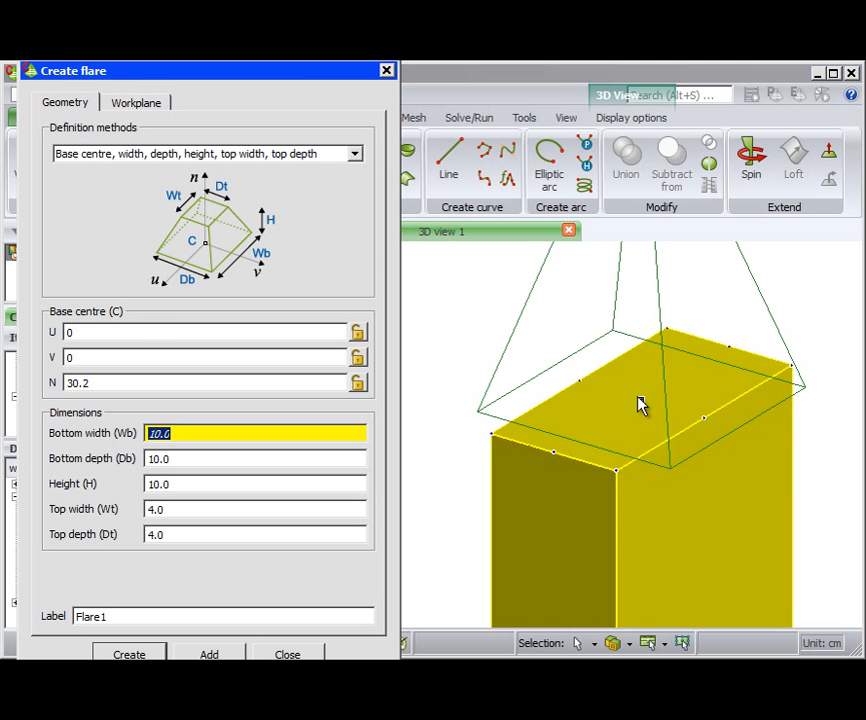
click(553, 455)
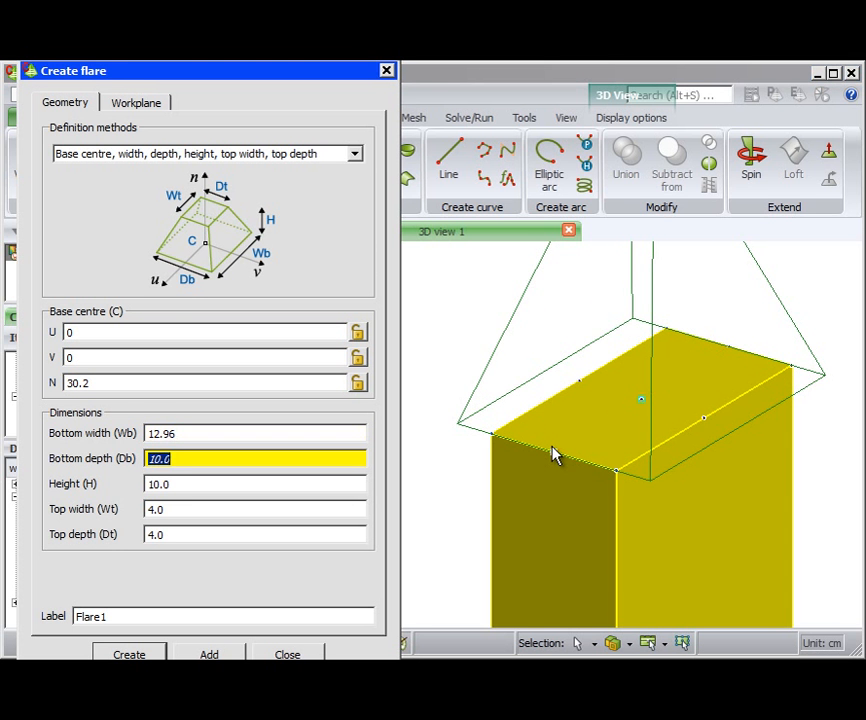
click(615, 477)
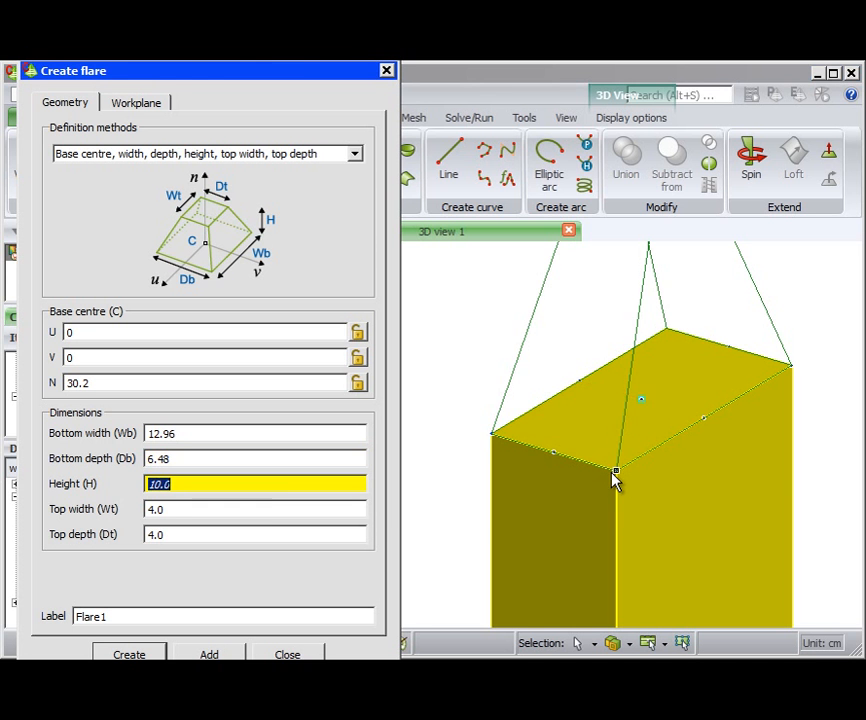
Set the flare's height to 46 cm, top width to 55 cm and top depth to 42.8 cm, and create it.
text(46)
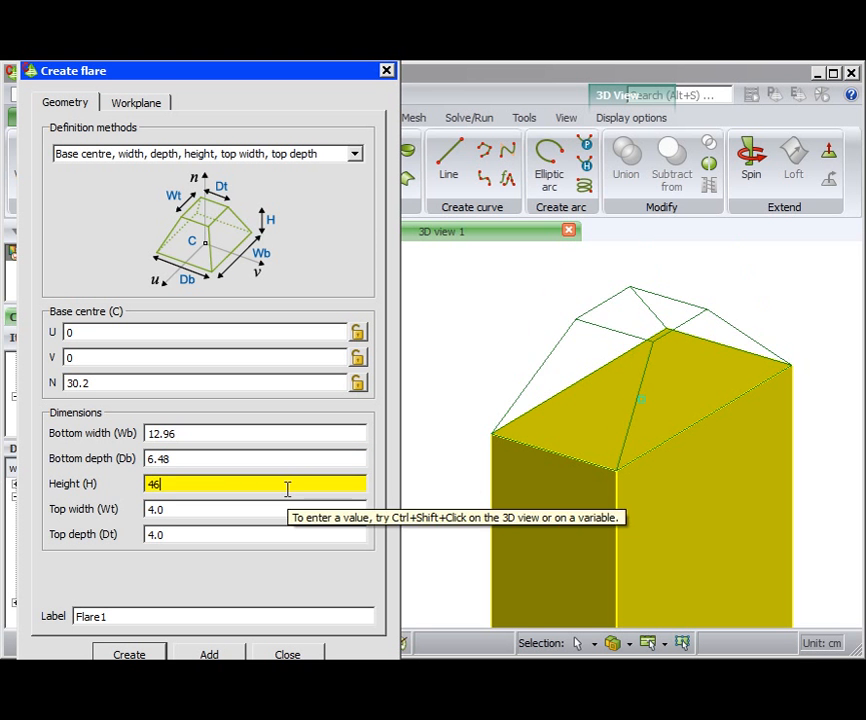
key(Tab)
text(55)
key(Tab)
text(42)
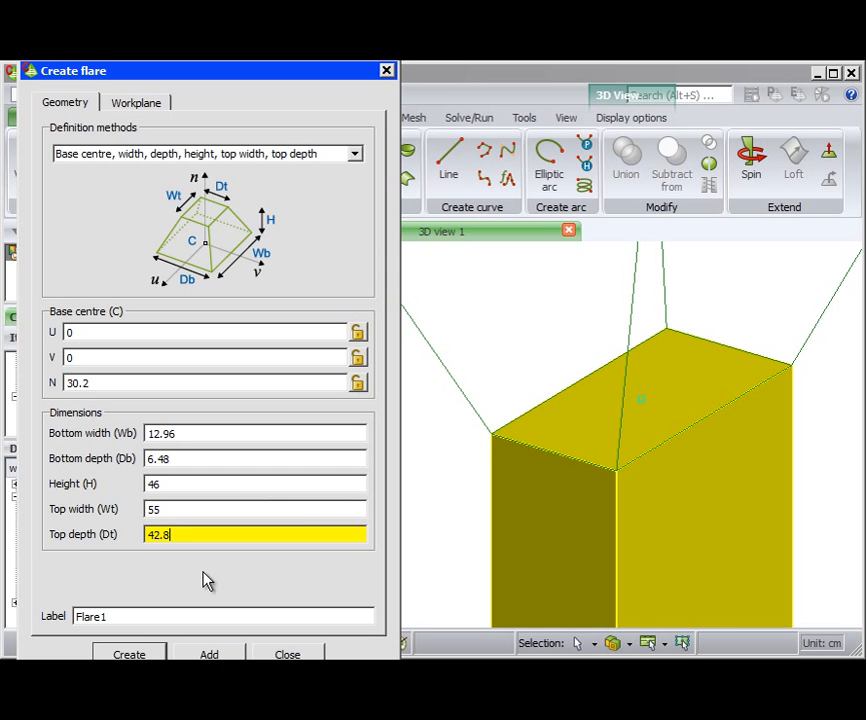
click(141, 654)
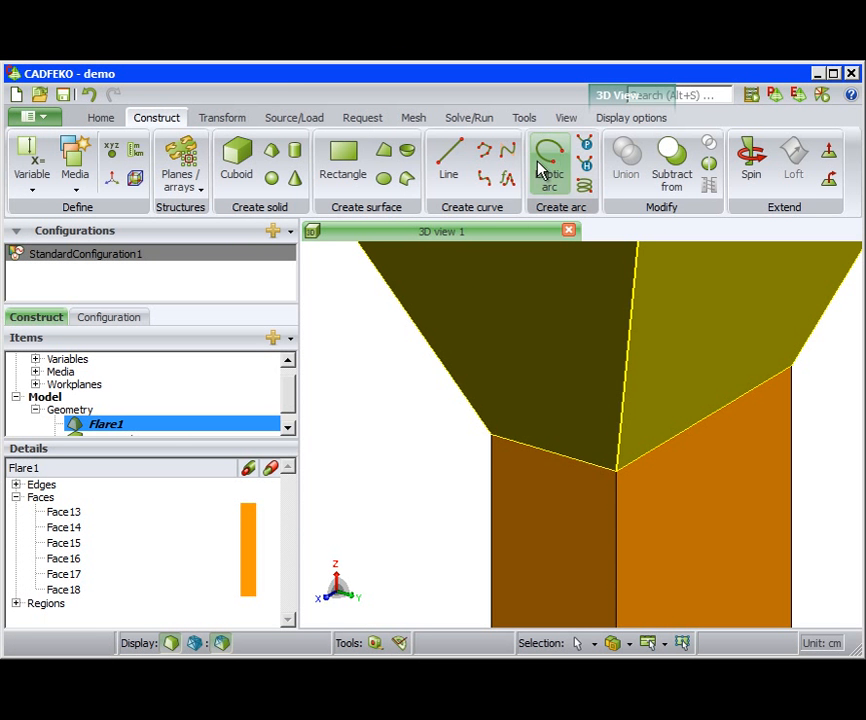
Union the flare and the waveguide into one part.
click(566, 118)
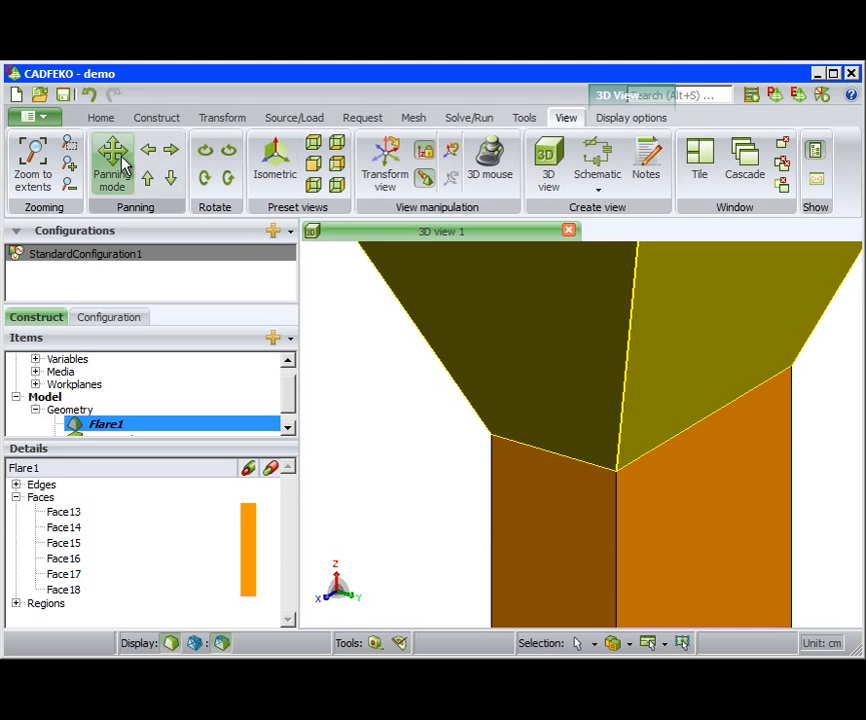
click(38, 176)
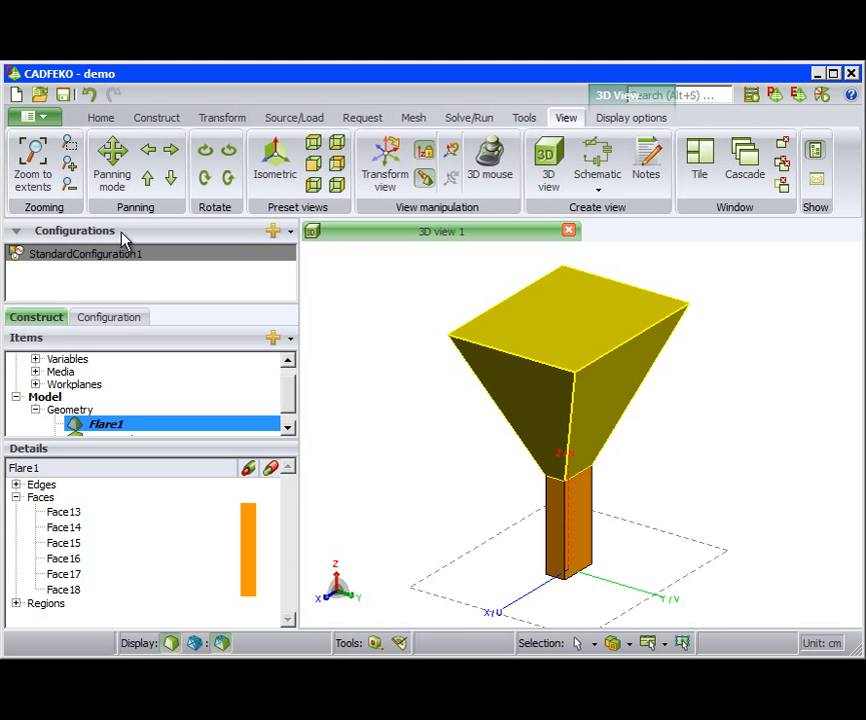
key(ctrl+z)
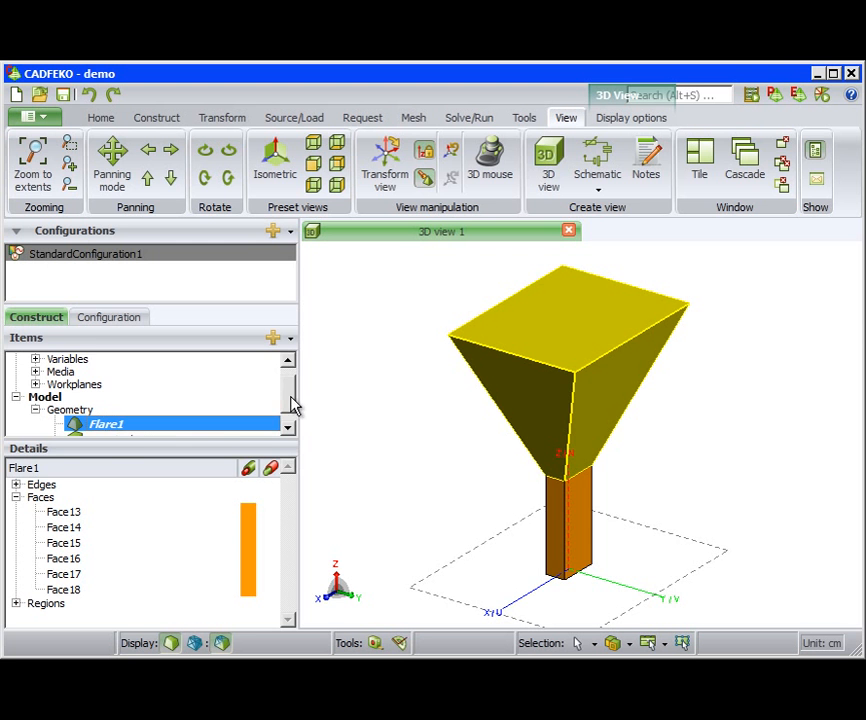
click(286, 427)
ctrl+click(121, 430)
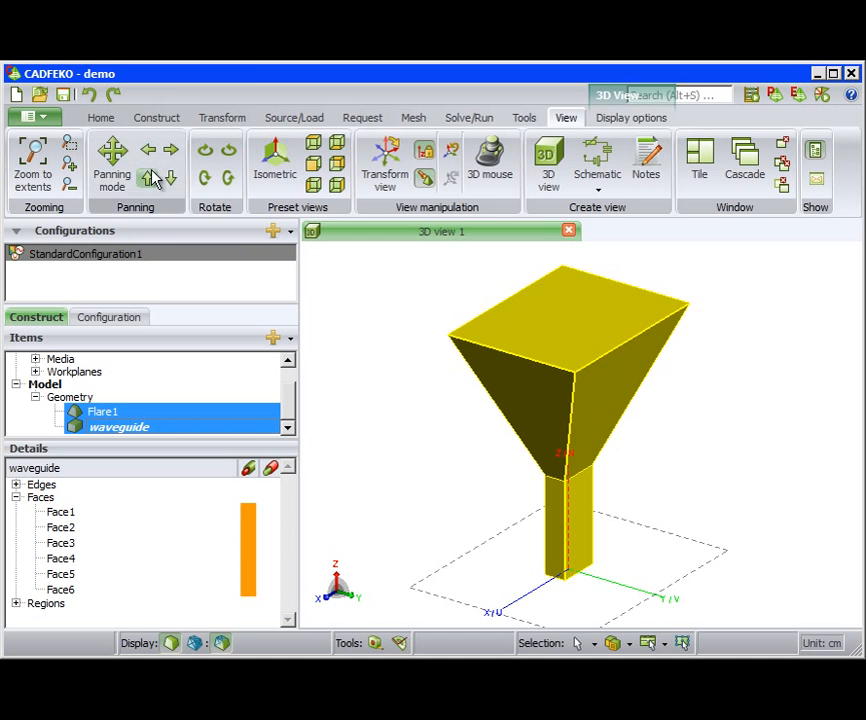
click(157, 118)
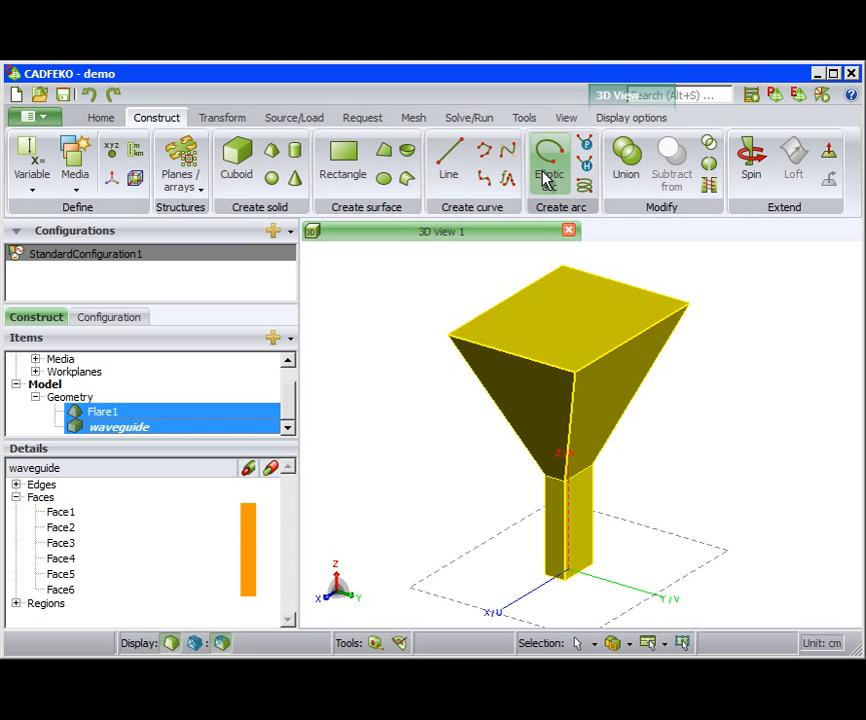
click(612, 178)
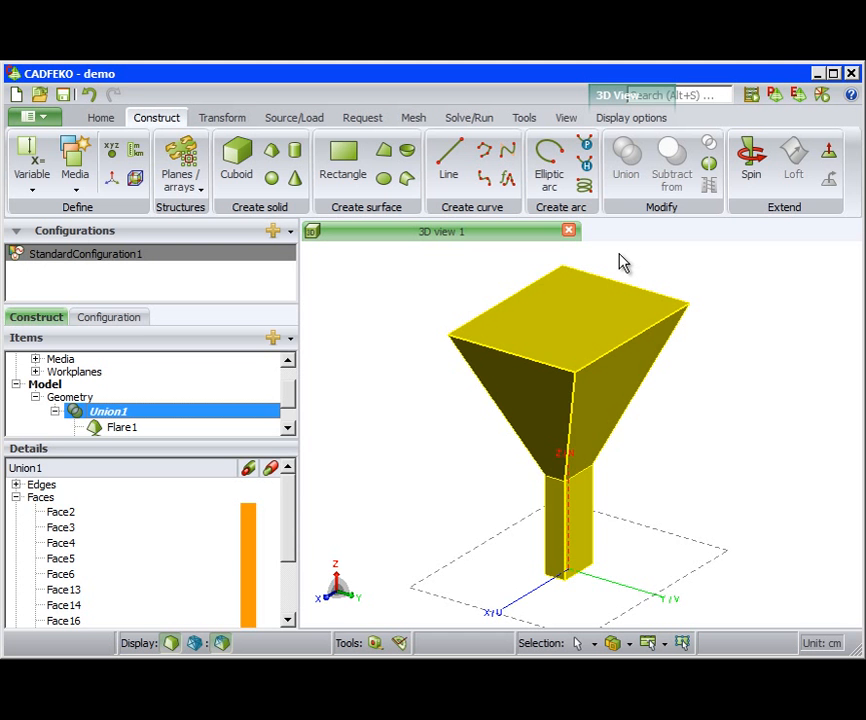
Delete the flare's top aperture face and the internal face separating the flare from the waveguide.
click(582, 314)
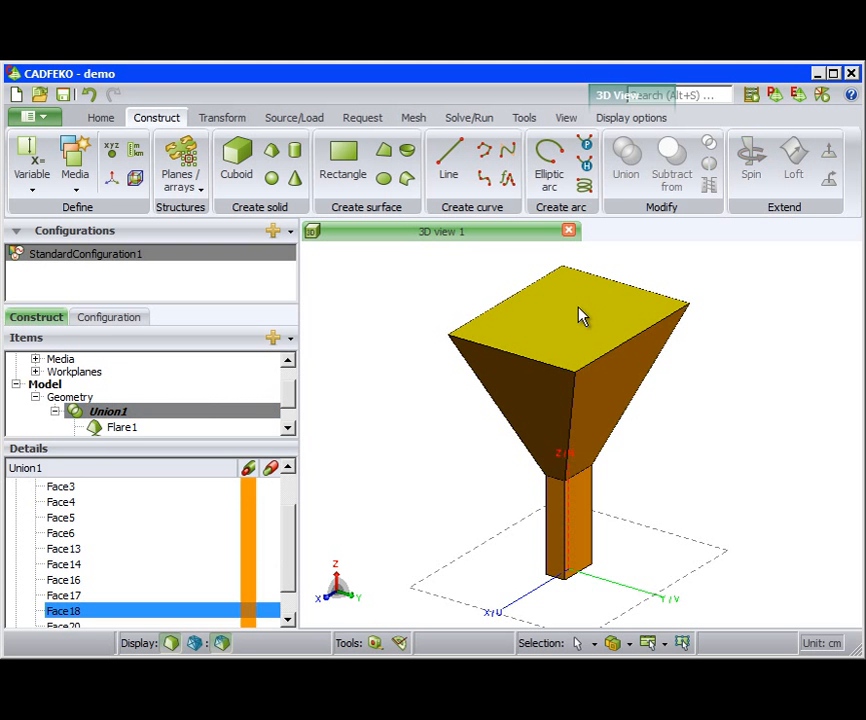
right_click(582, 316)
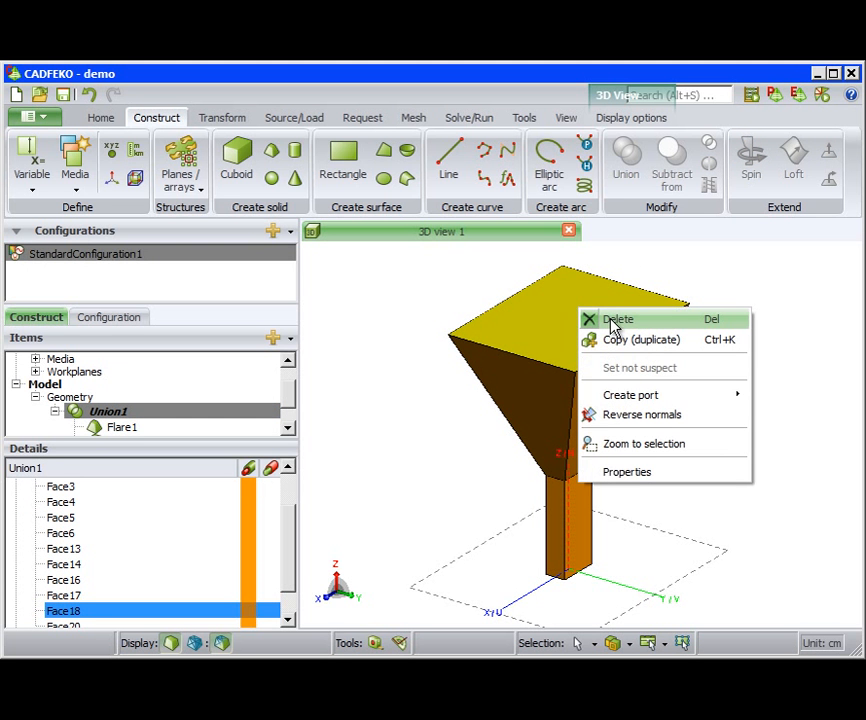
click(612, 322)
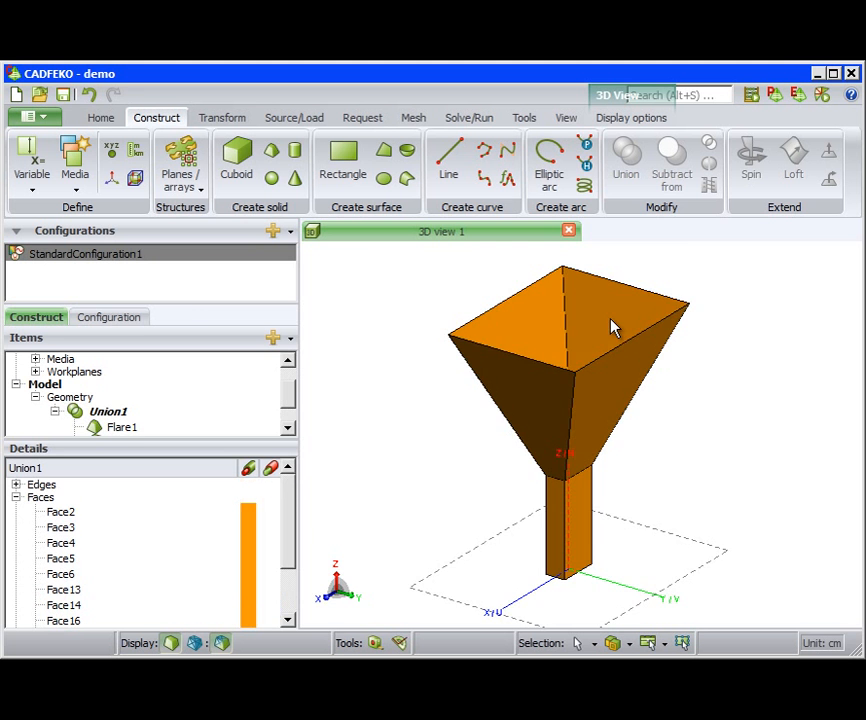
drag(611, 325, 590, 506)
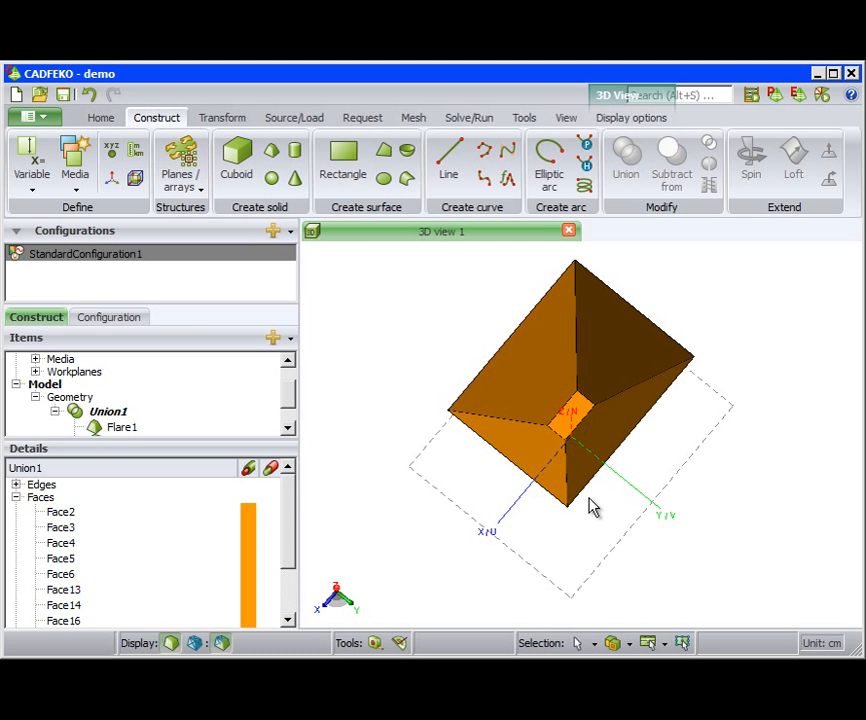
click(579, 417)
right_click(582, 418)
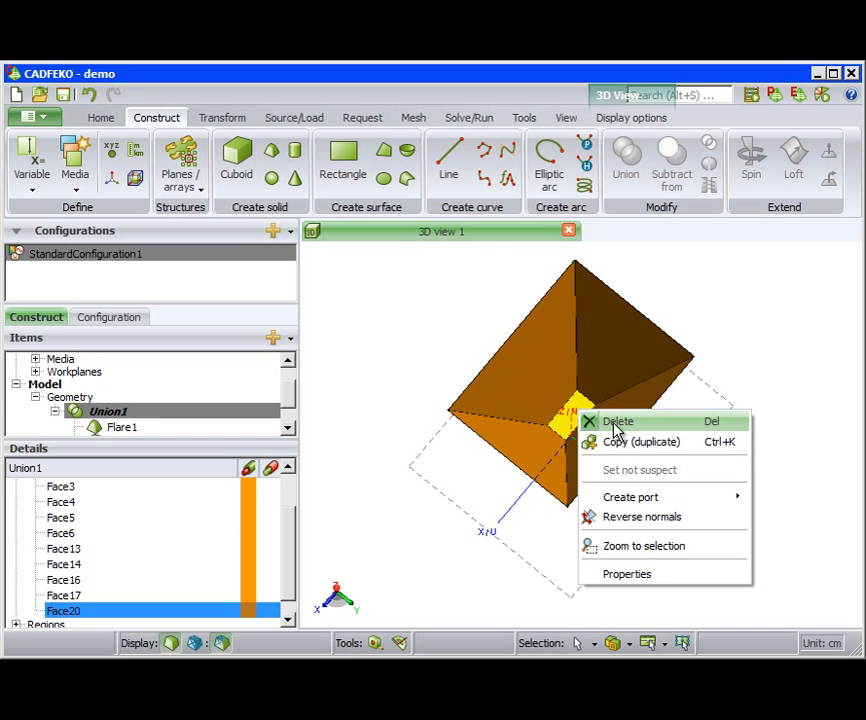
click(617, 422)
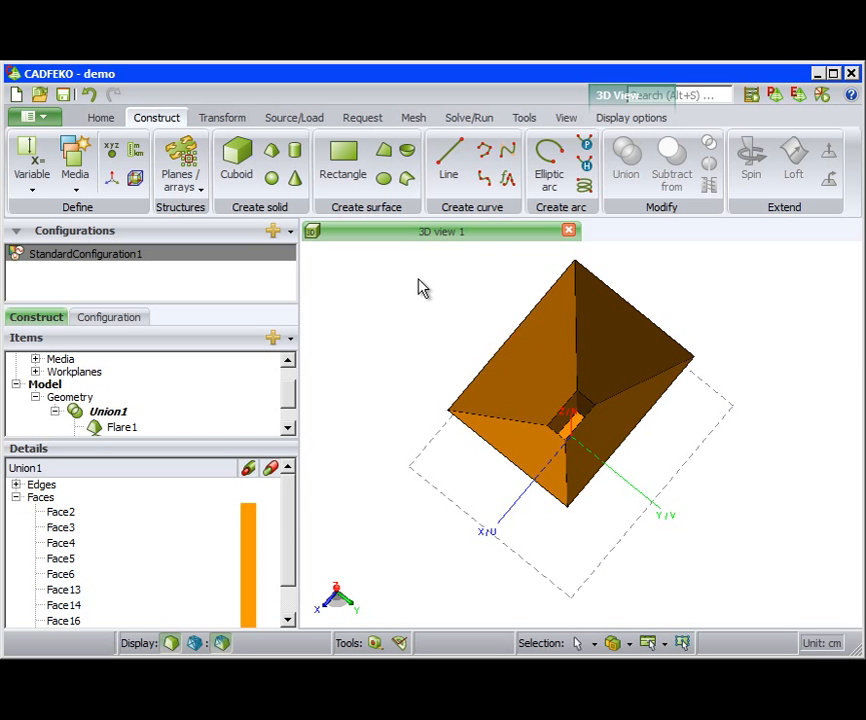
Create a waveguide port on the closed end face of the waveguide, keeping the 0 degrees reference direction.
click(295, 120)
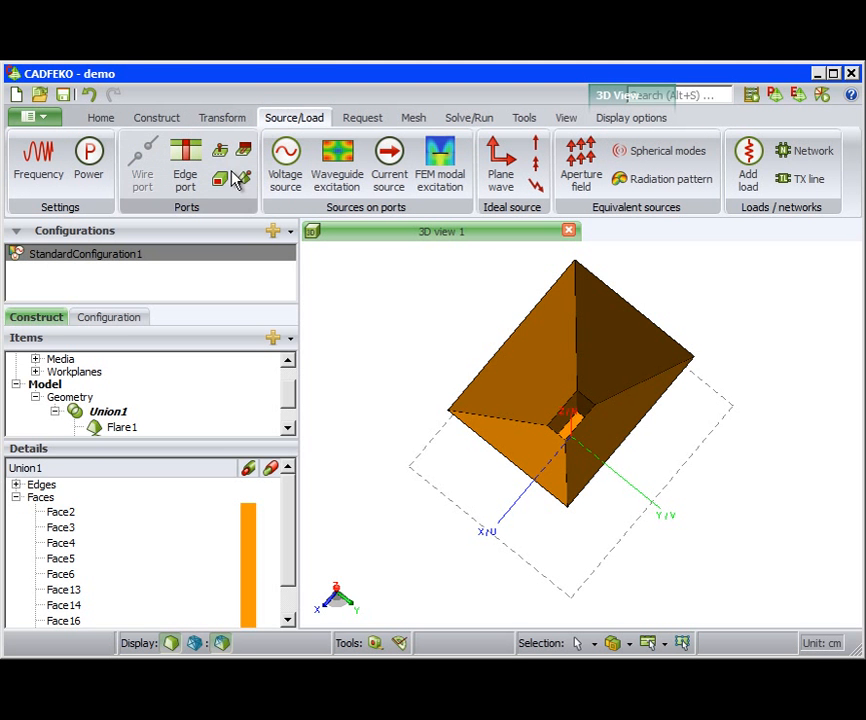
click(220, 182)
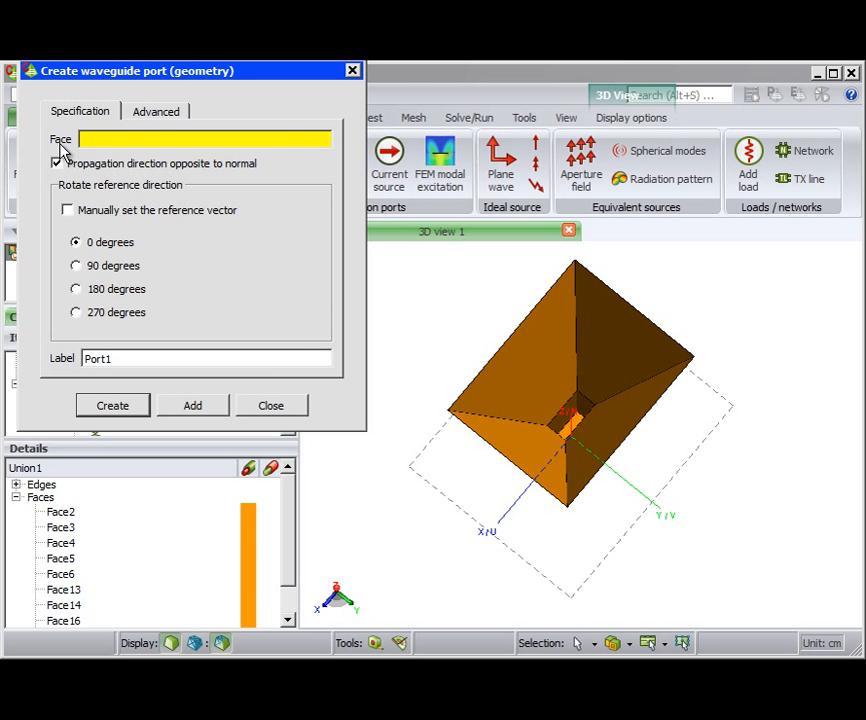
drag(524, 343, 582, 458)
scroll(588, 400, up, 4)
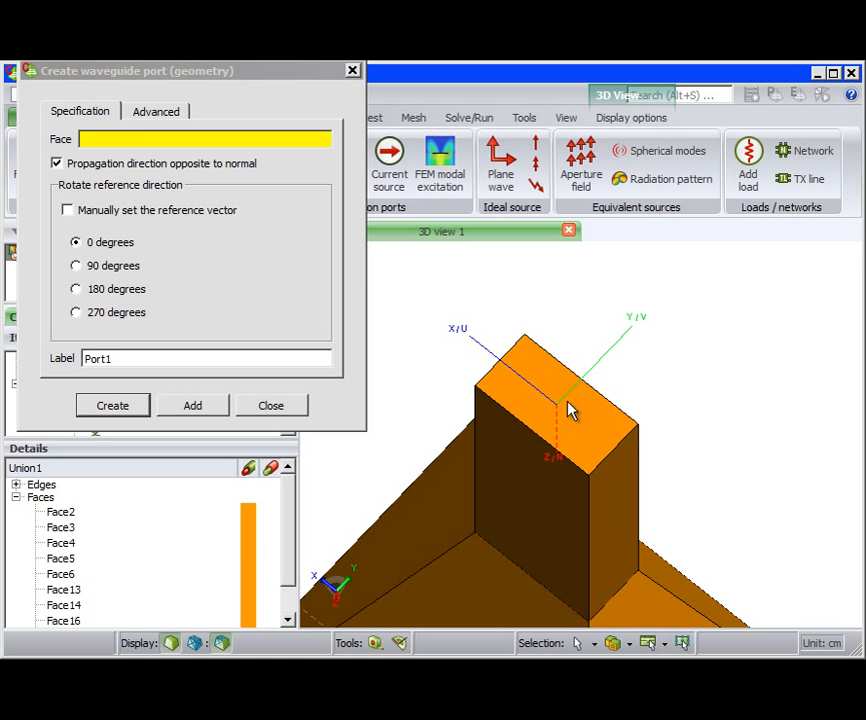
click(569, 410)
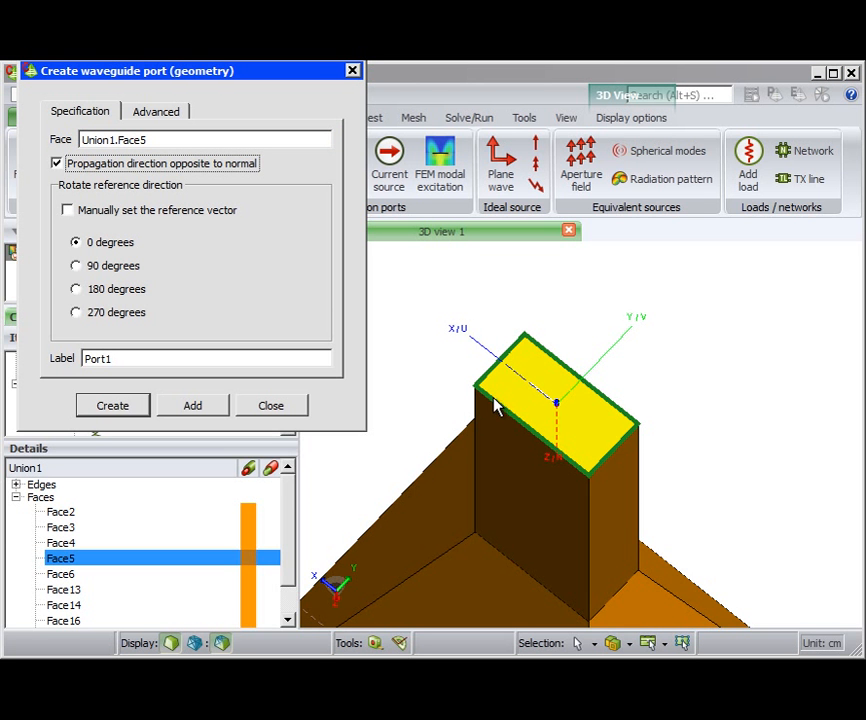
click(114, 405)
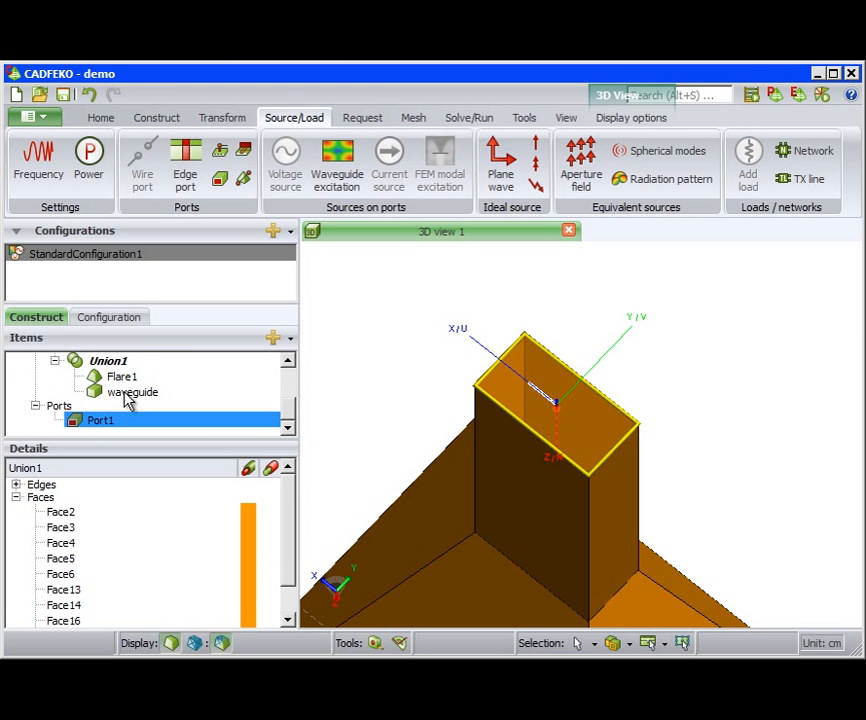
Create a waveguide excitation on Port1 that excites the fundamental mode only, with magnitude 1 and phase 0.
click(335, 180)
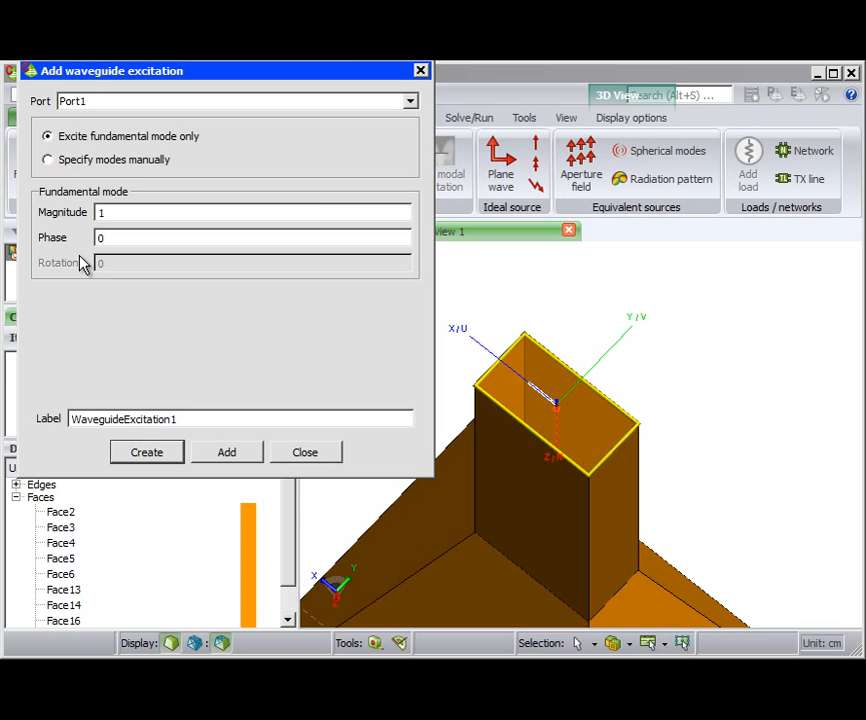
click(147, 453)
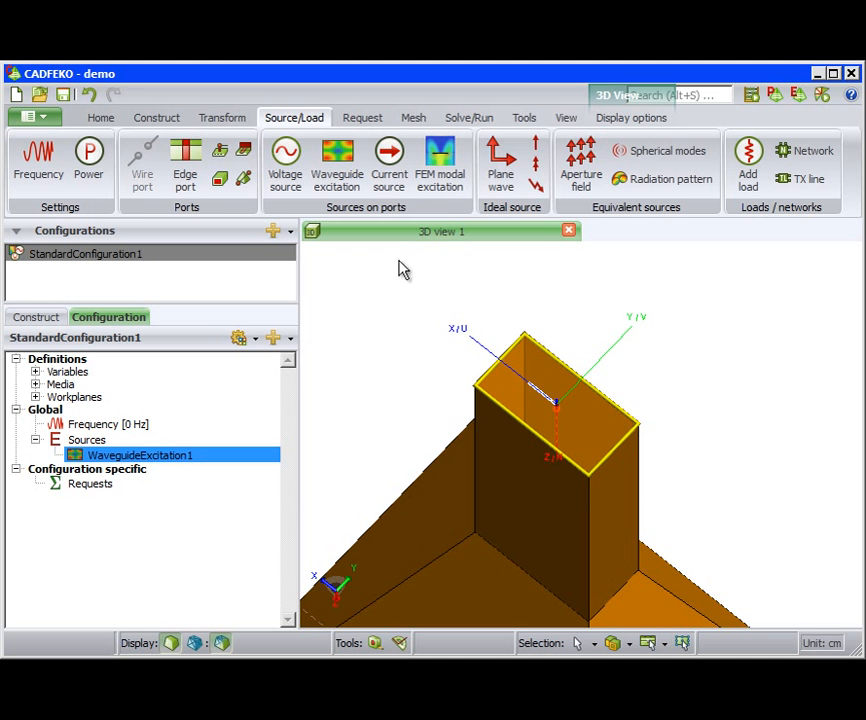
click(564, 118)
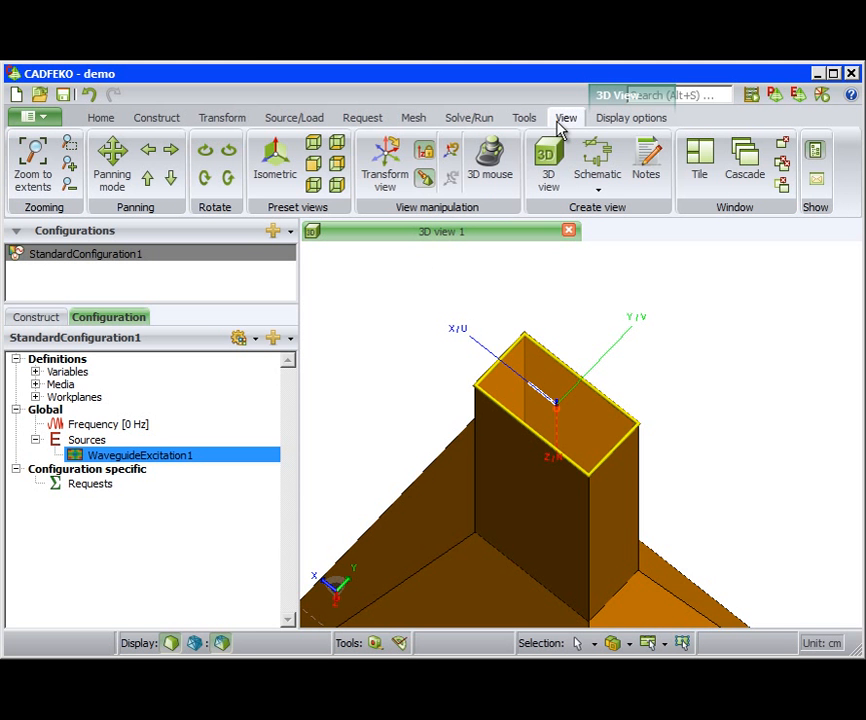
click(285, 177)
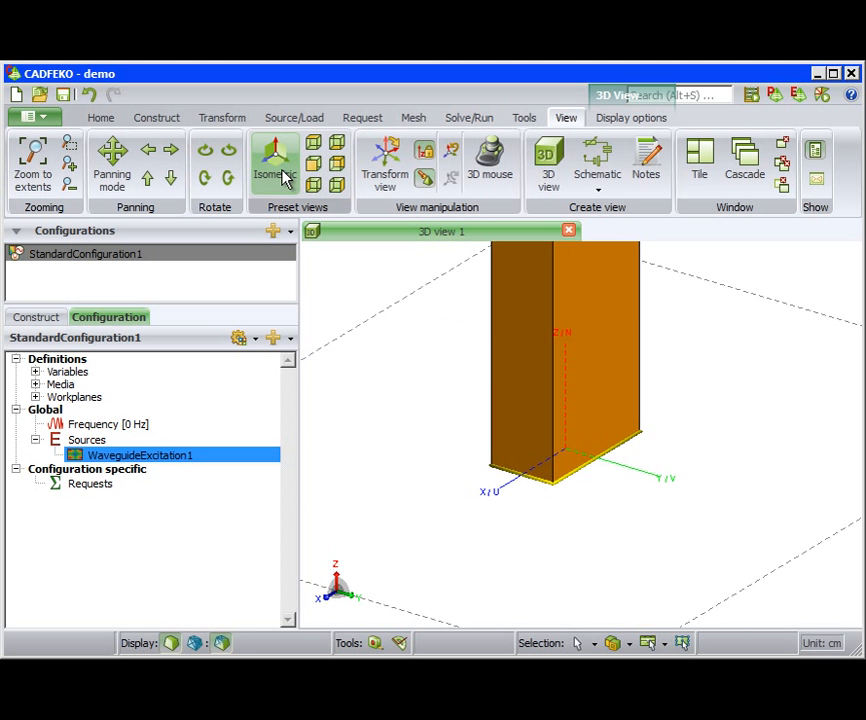
click(33, 170)
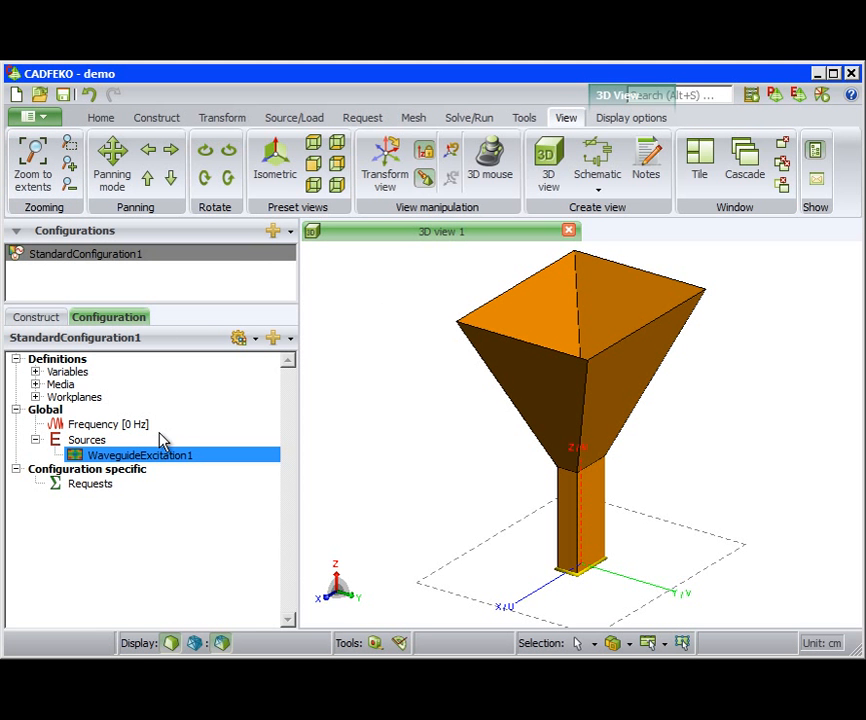
Set the solution frequency to a single frequency of 1.645e9 Hz.
click(306, 121)
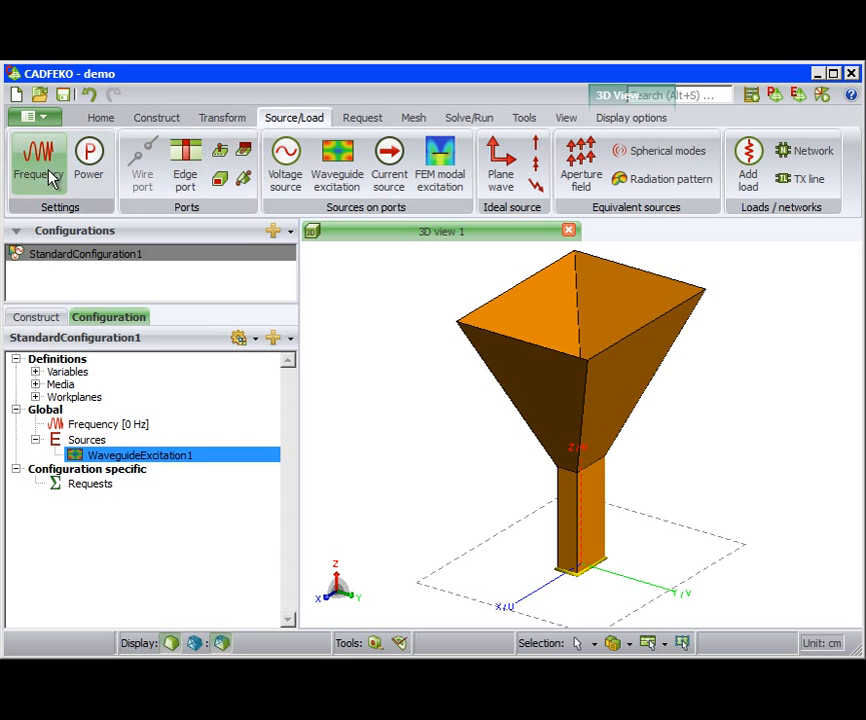
click(38, 176)
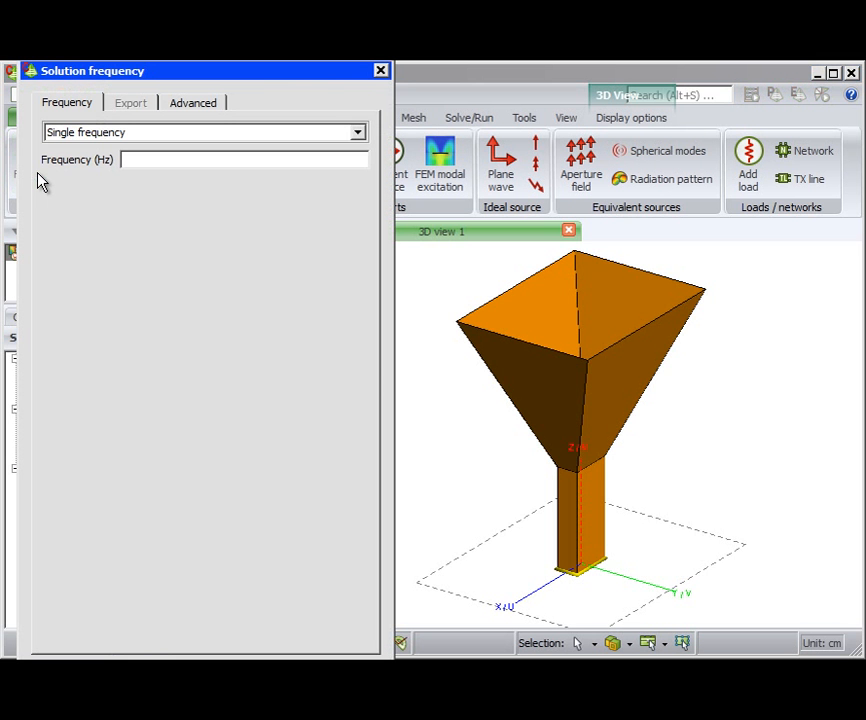
click(135, 162)
drag(176, 74, 183, 26)
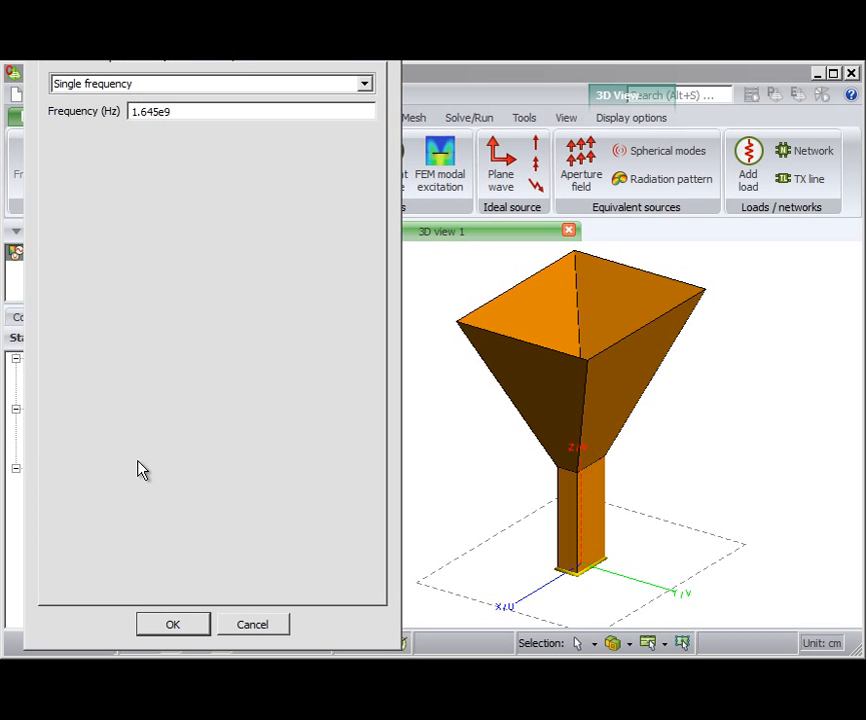
click(171, 626)
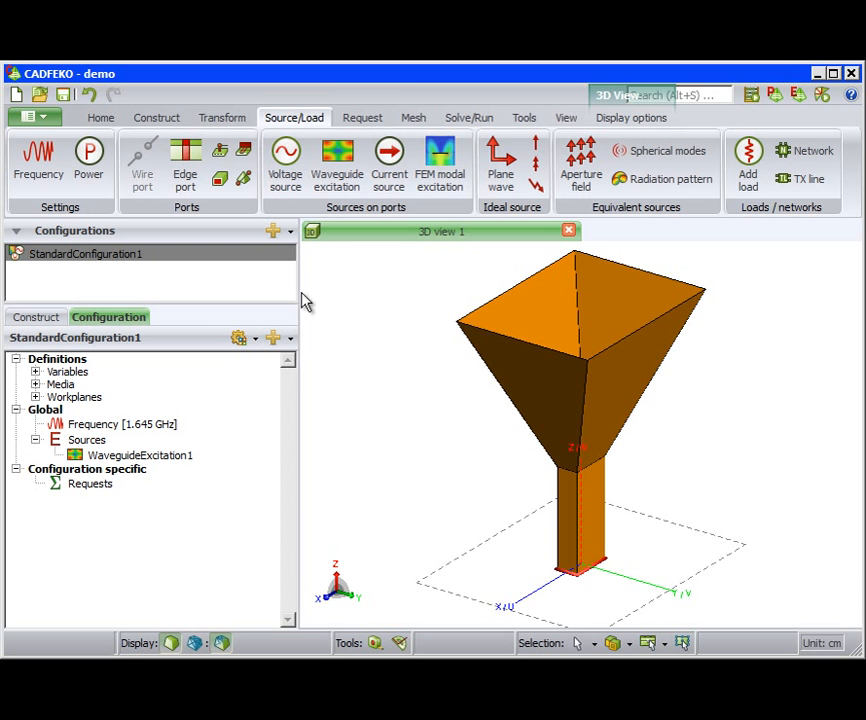
Start a Cartesian near field request and set its start point to U -27, V -21, N 76.2.
click(363, 119)
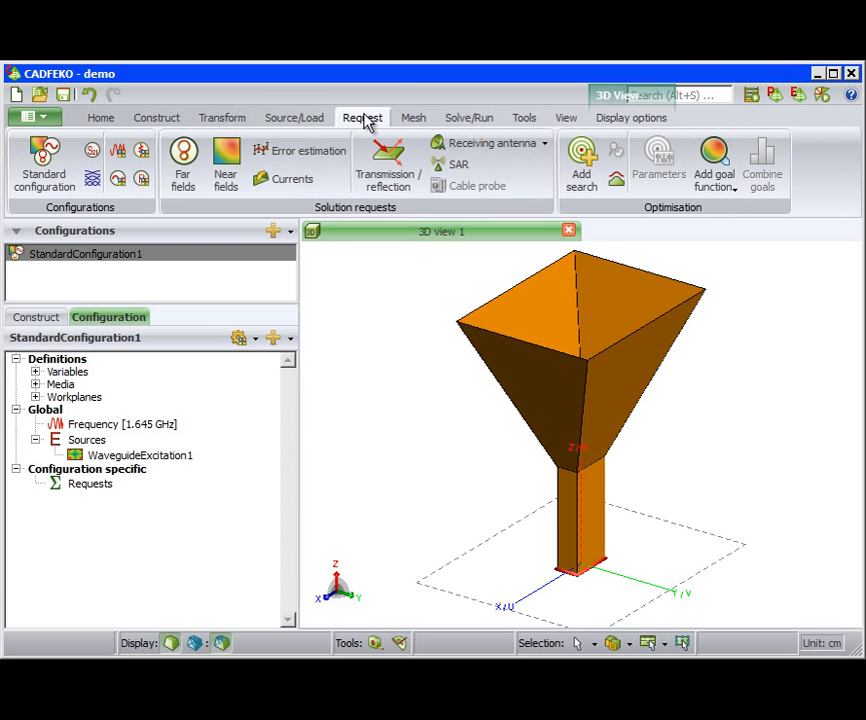
click(222, 190)
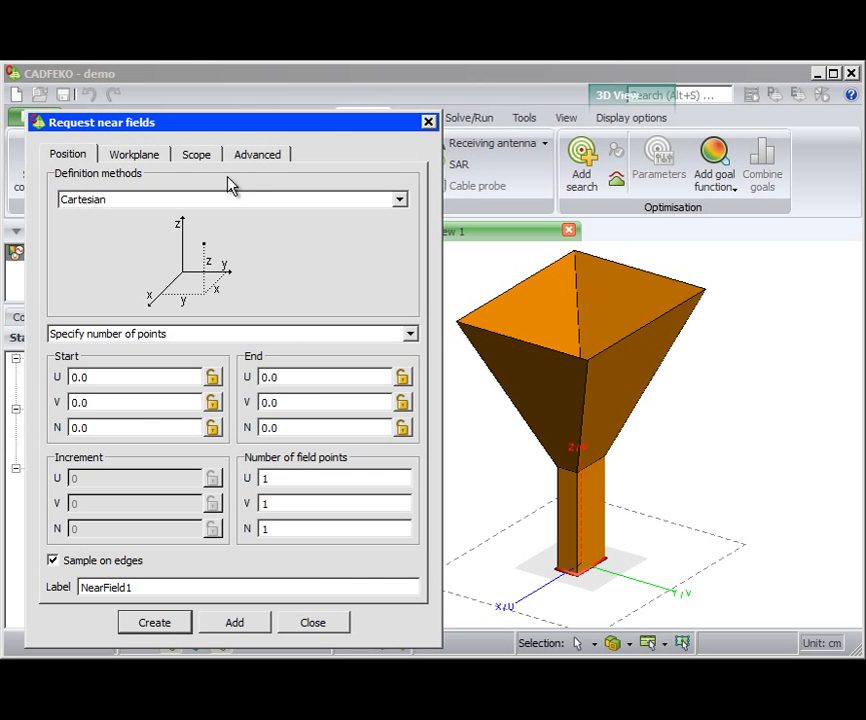
click(117, 377)
drag(117, 377, 61, 377)
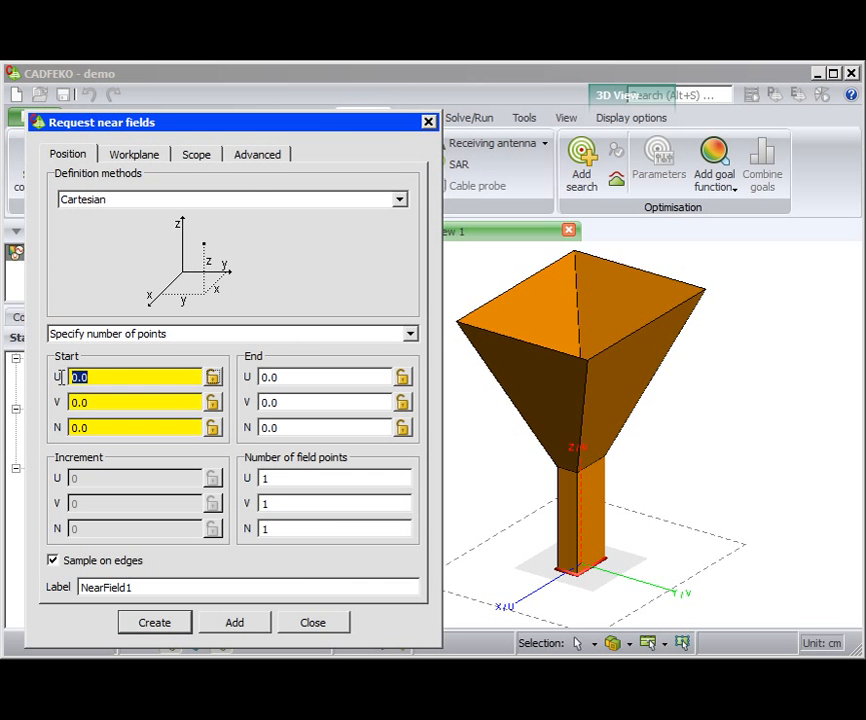
text(-27)
key(Tab)
text(-2)
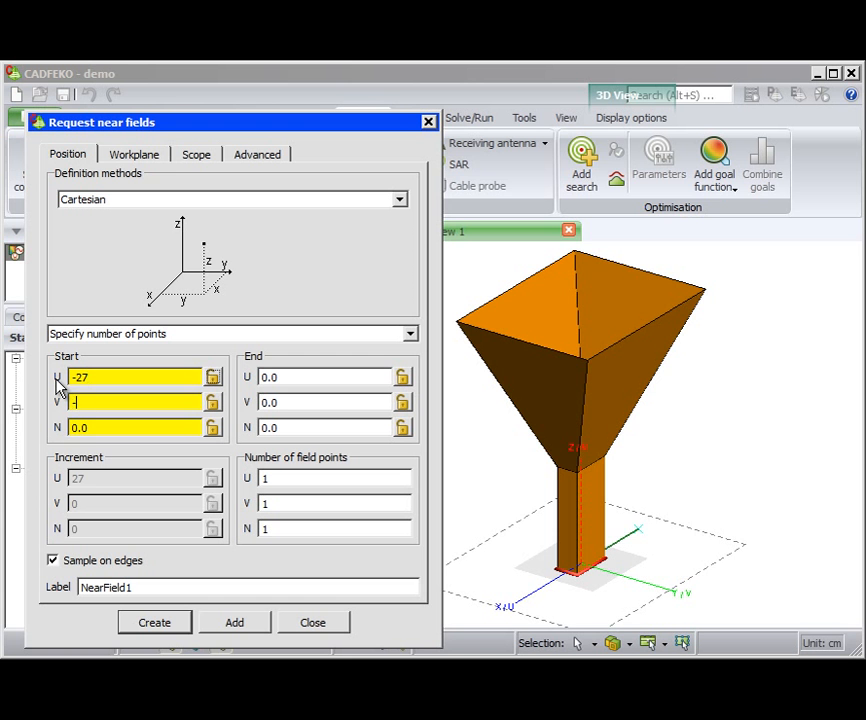
key(Tab)
text(76.)
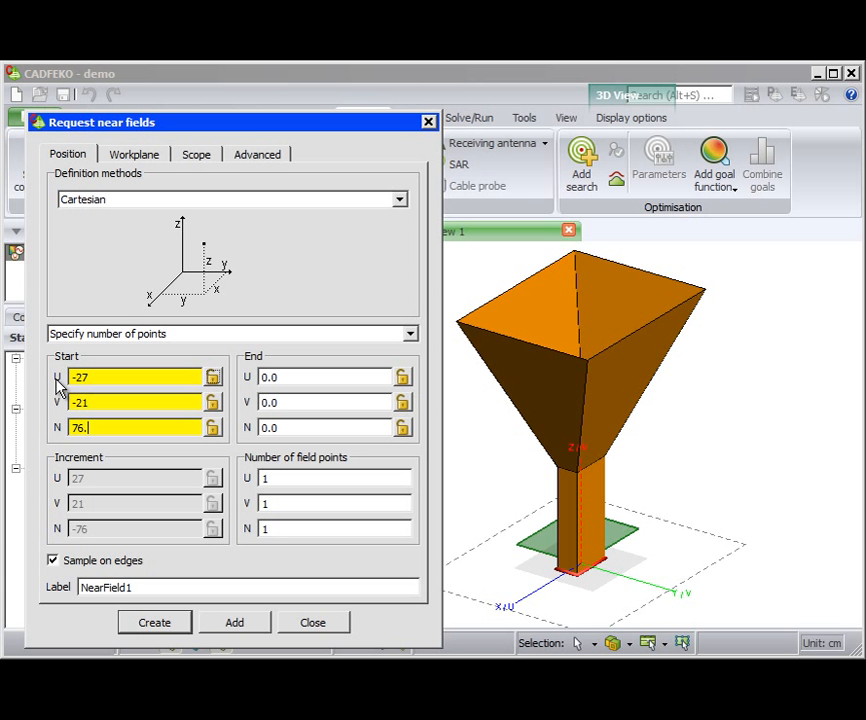
text(2)
Set the near field request's end point to U 27, V 21, N 76.2.
key(Tab)
text(27)
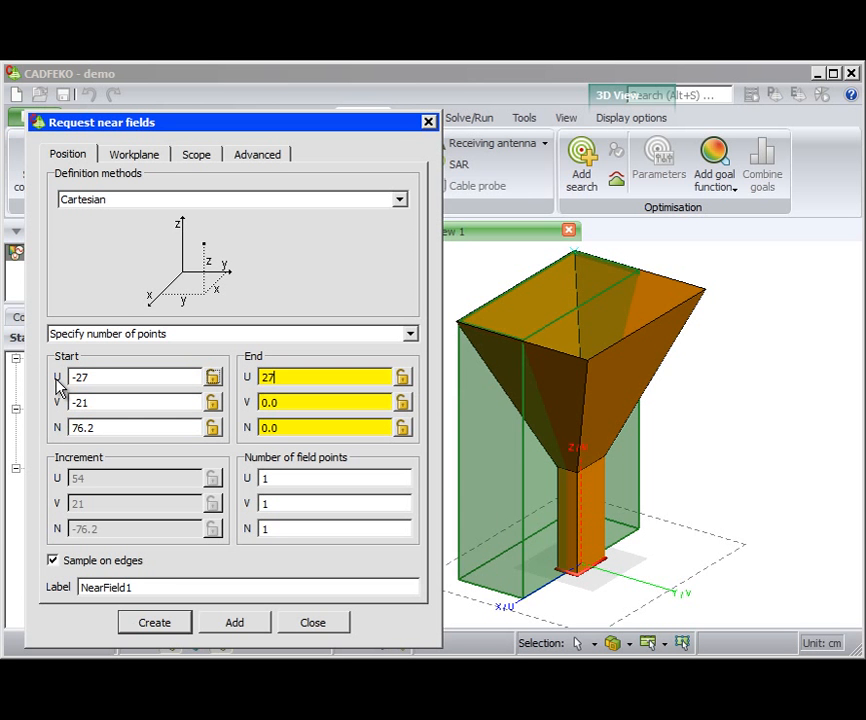
key(Tab)
text(21)
key(Tab)
text(76.)
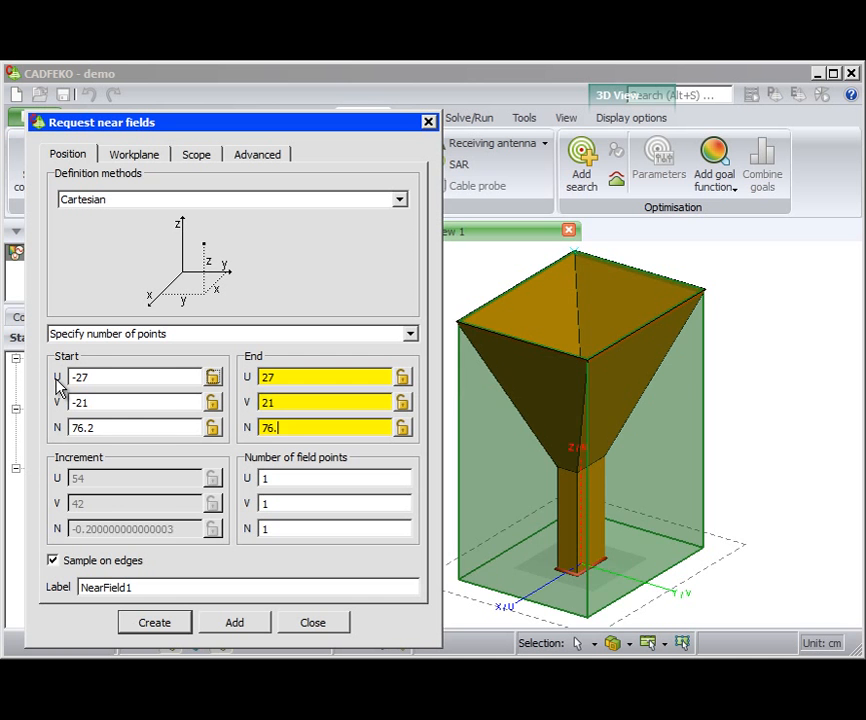
text(2)
Set 21 field points along U and 21 along V, and create the near field request.
key(Tab)
text(21)
key(Tab)
text(21)
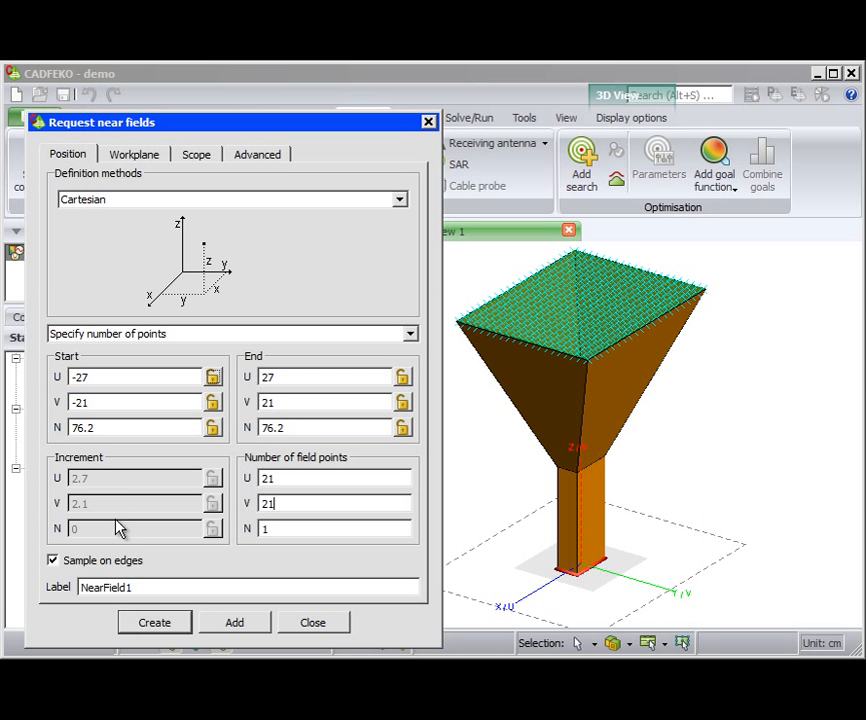
click(170, 627)
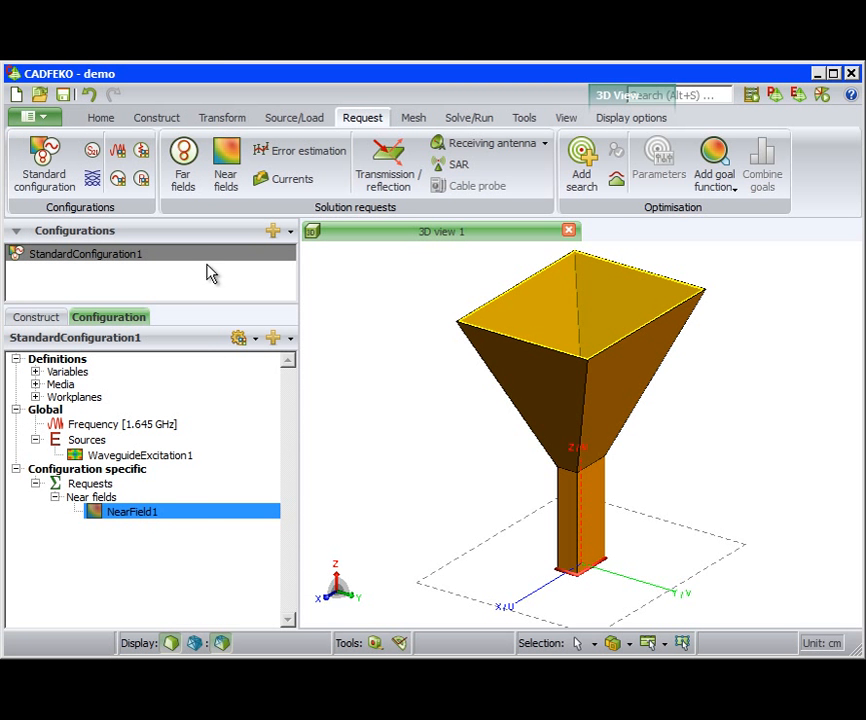
Create a far field request for the full 3D pattern, and hide both the far field and near field requests in the 3D view.
click(185, 185)
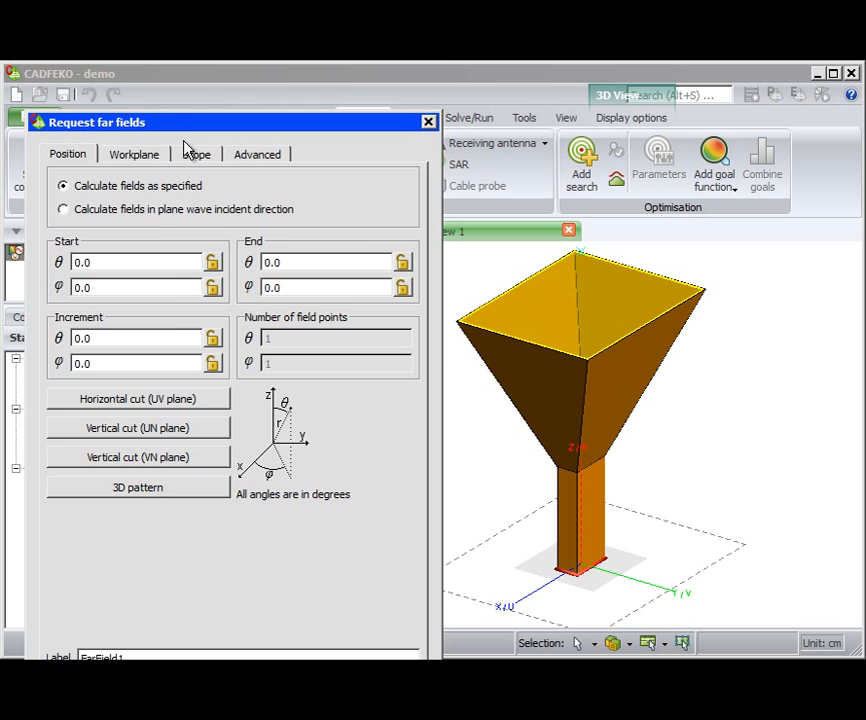
drag(185, 129, 190, 83)
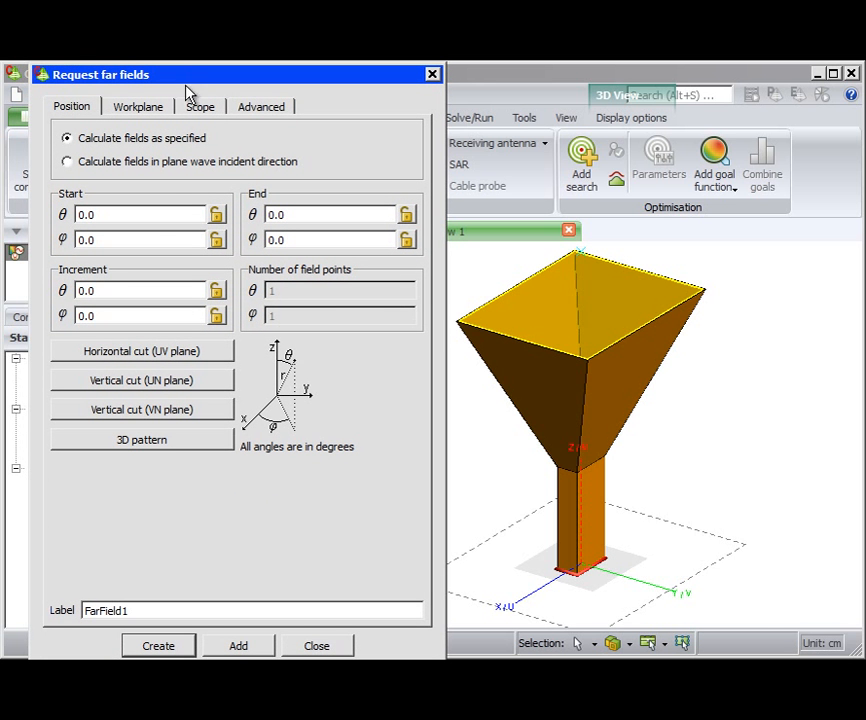
click(171, 446)
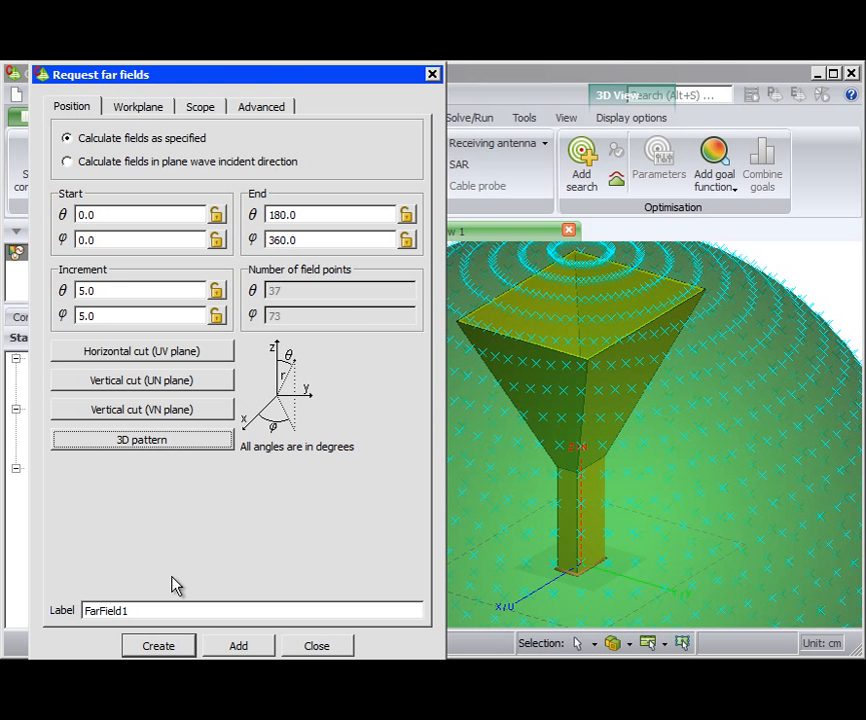
click(160, 645)
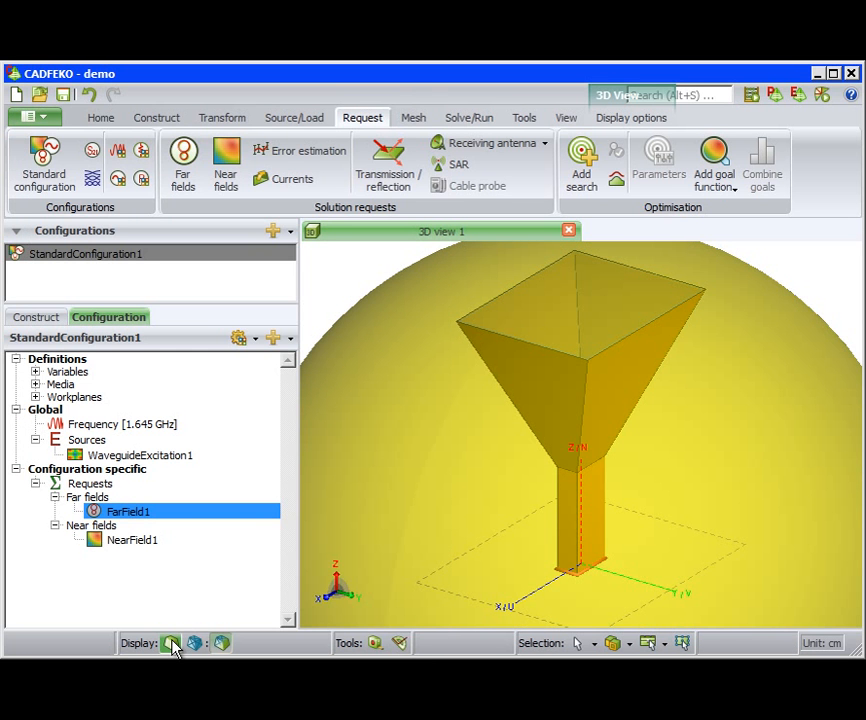
ctrl+click(146, 541)
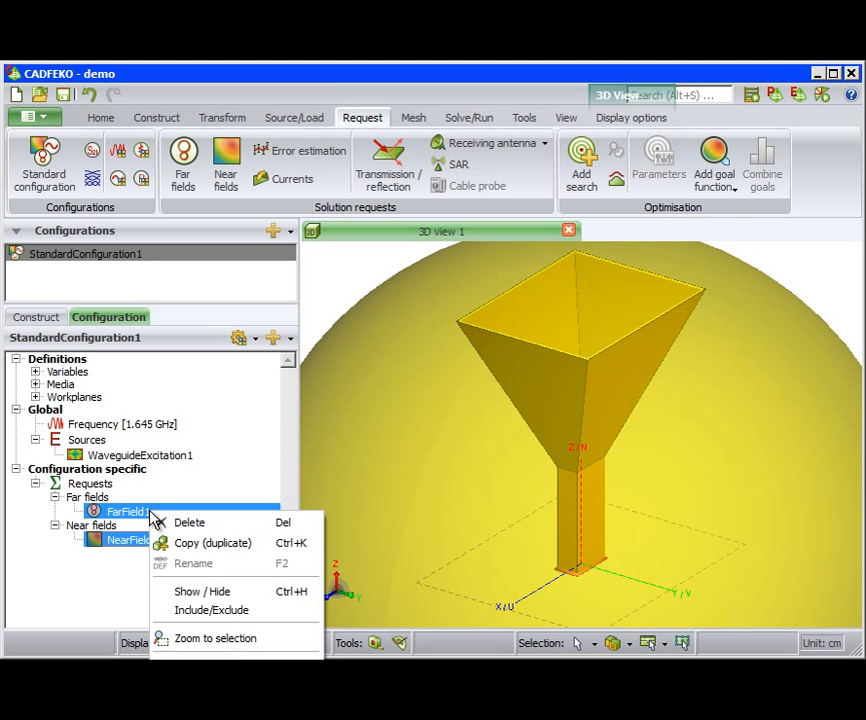
click(176, 596)
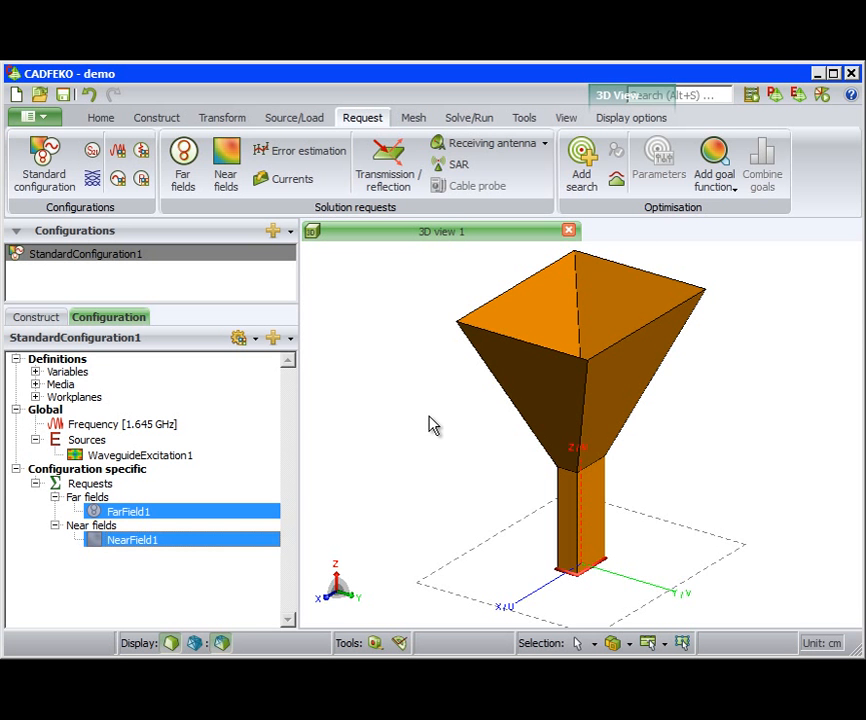
Enable solving MoM with higher order basis functions in the solver settings, keeping element order Auto and range selection Normal.
click(476, 119)
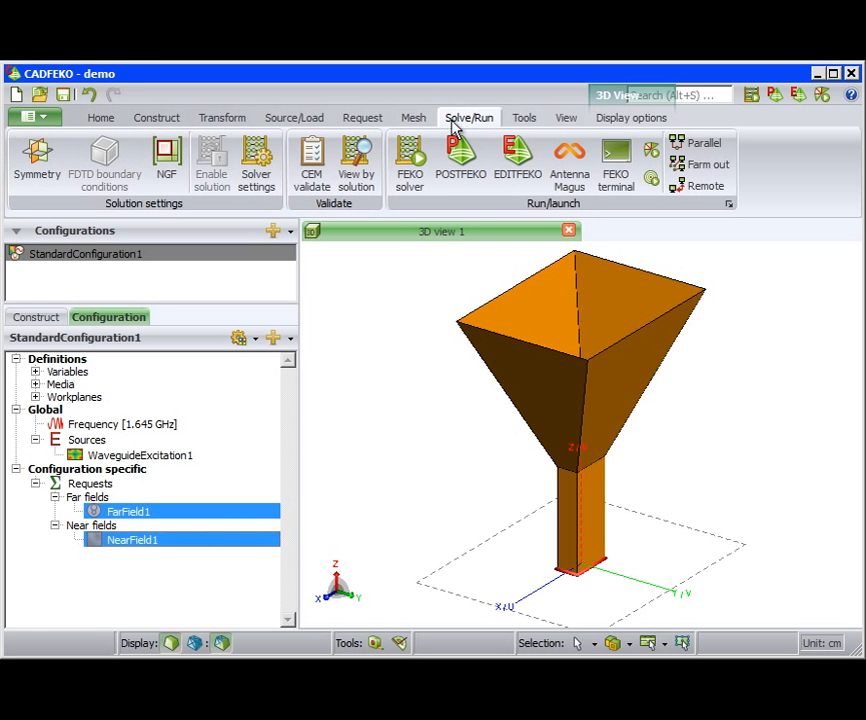
click(257, 190)
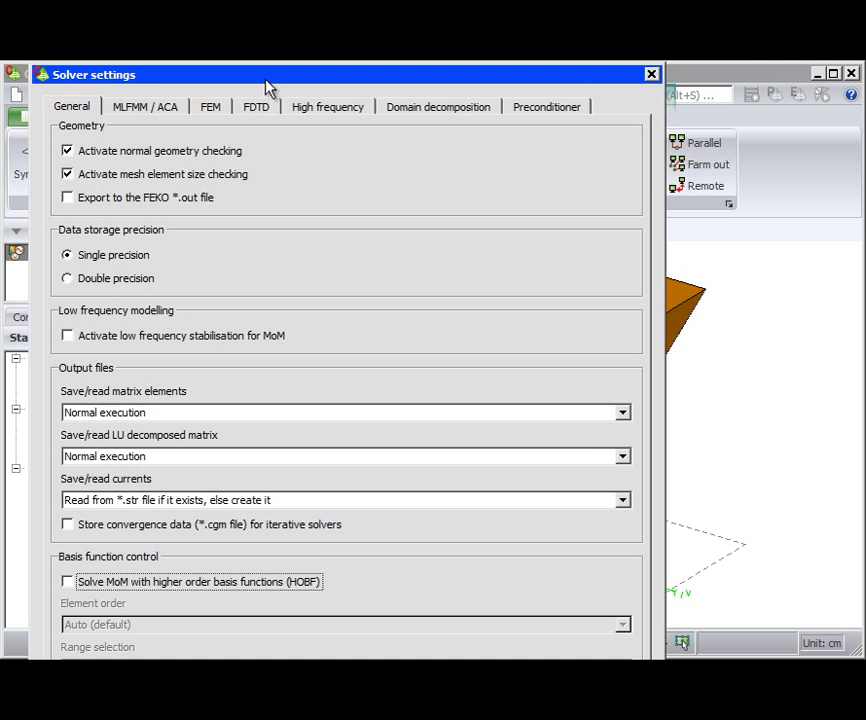
drag(265, 80, 271, 28)
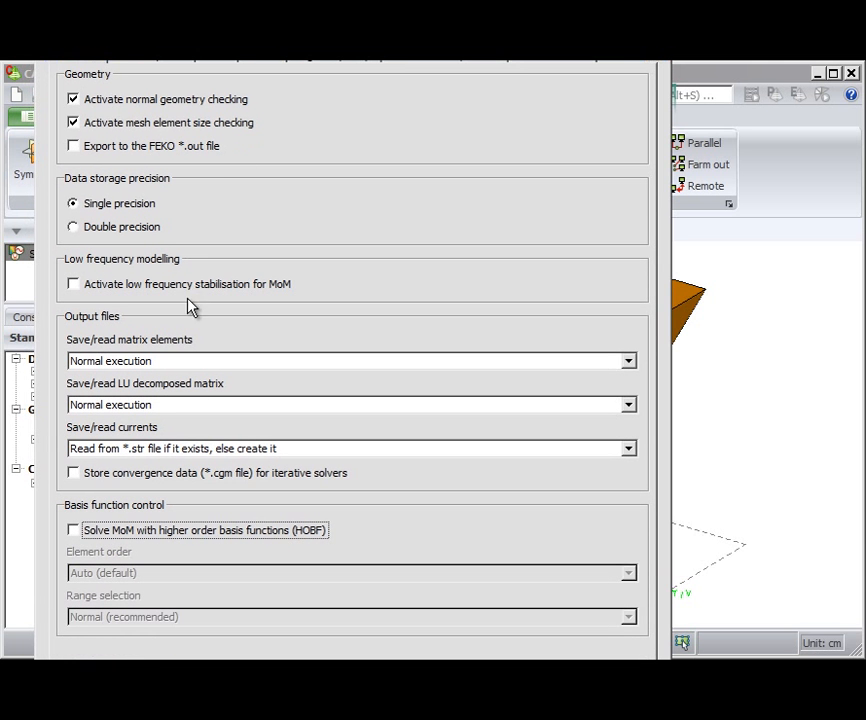
click(73, 530)
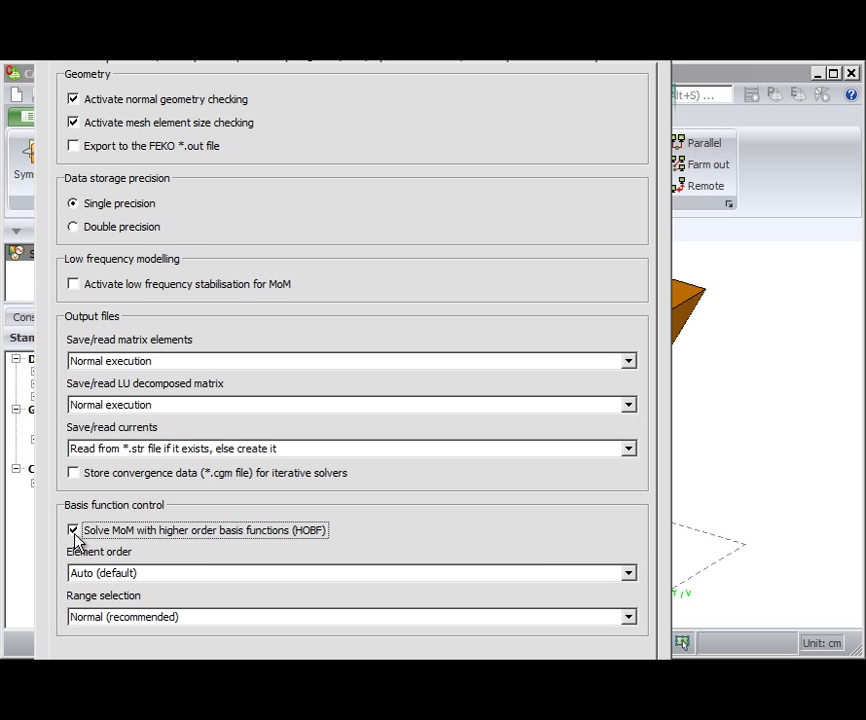
drag(195, 32, 203, 0)
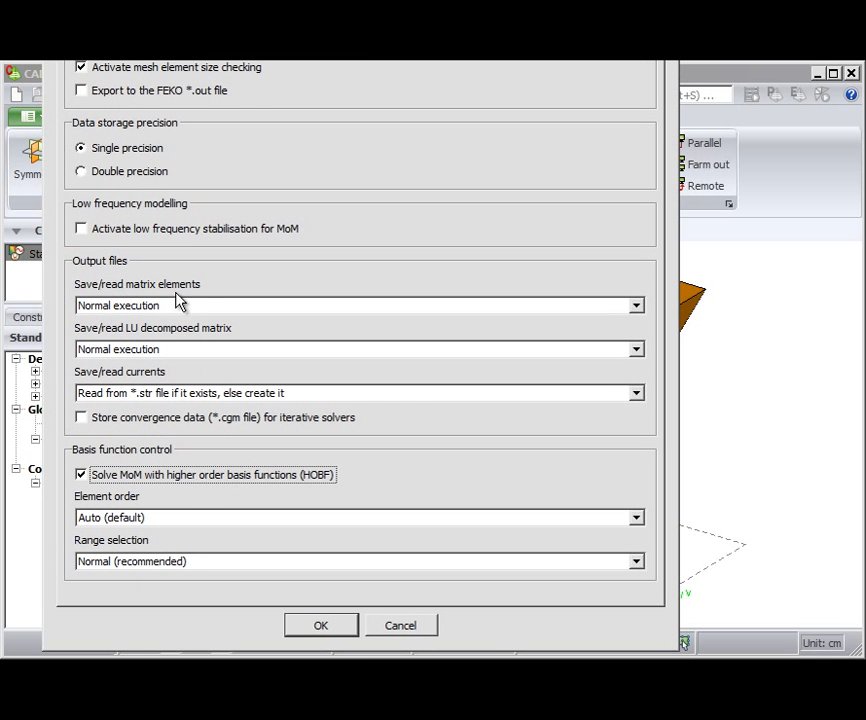
click(320, 622)
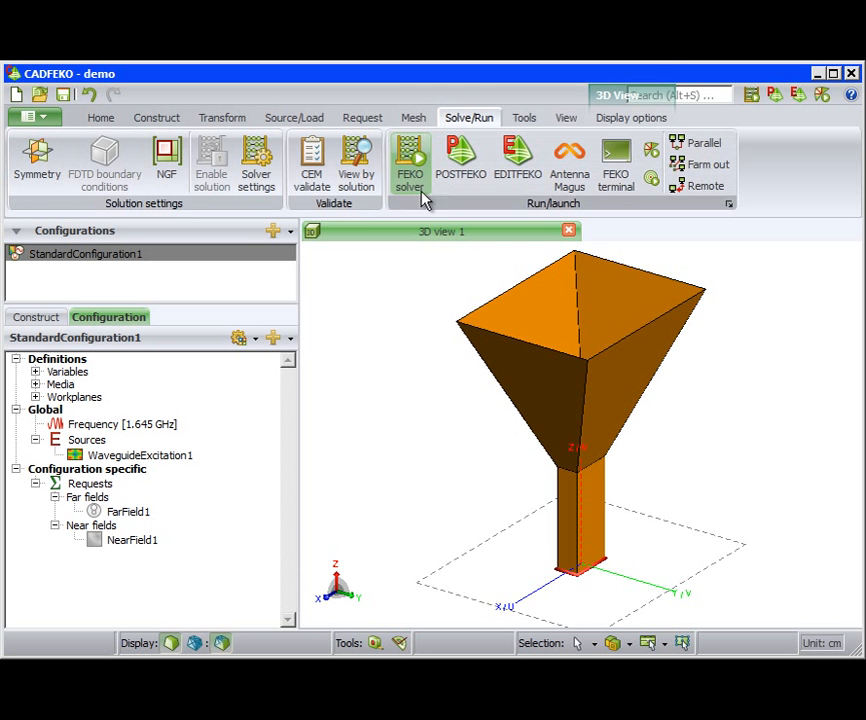
Mesh the entire model with the Standard mesh size.
click(416, 119)
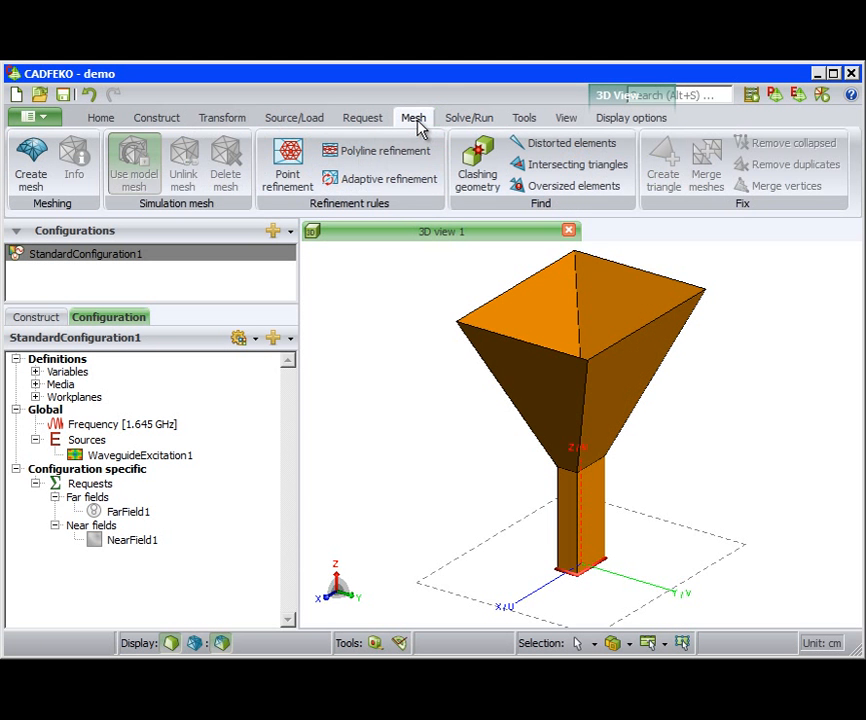
click(33, 180)
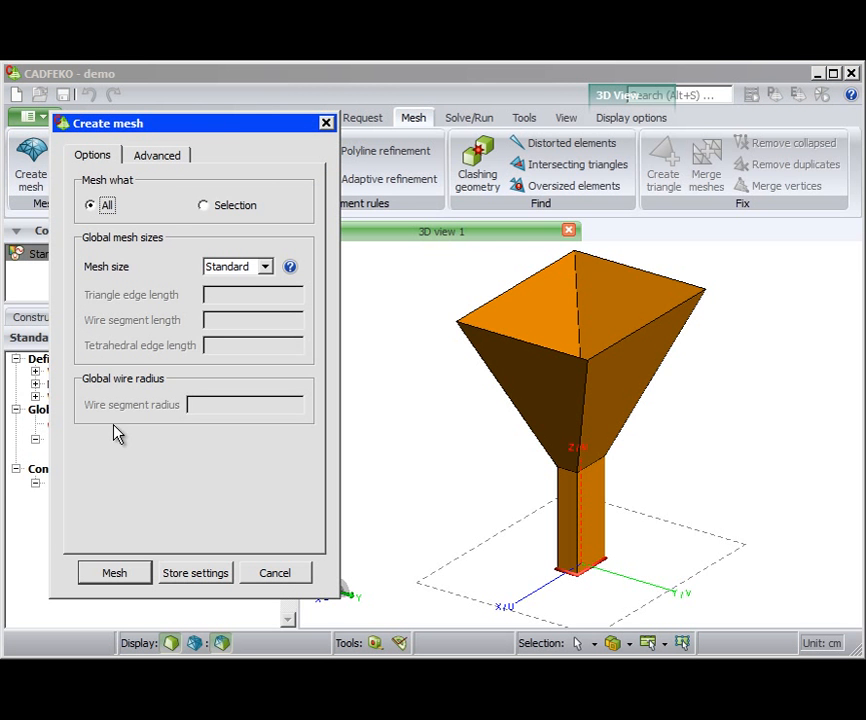
click(135, 574)
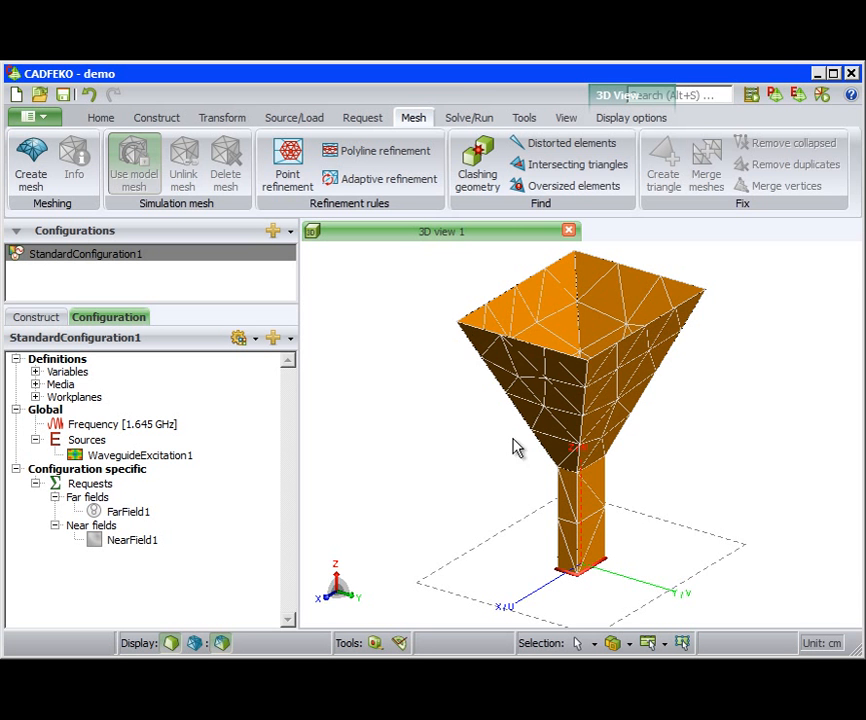
Run the FEKO solver on the horn model, saving the unsaved changes, and close the run window once it finishes.
click(477, 118)
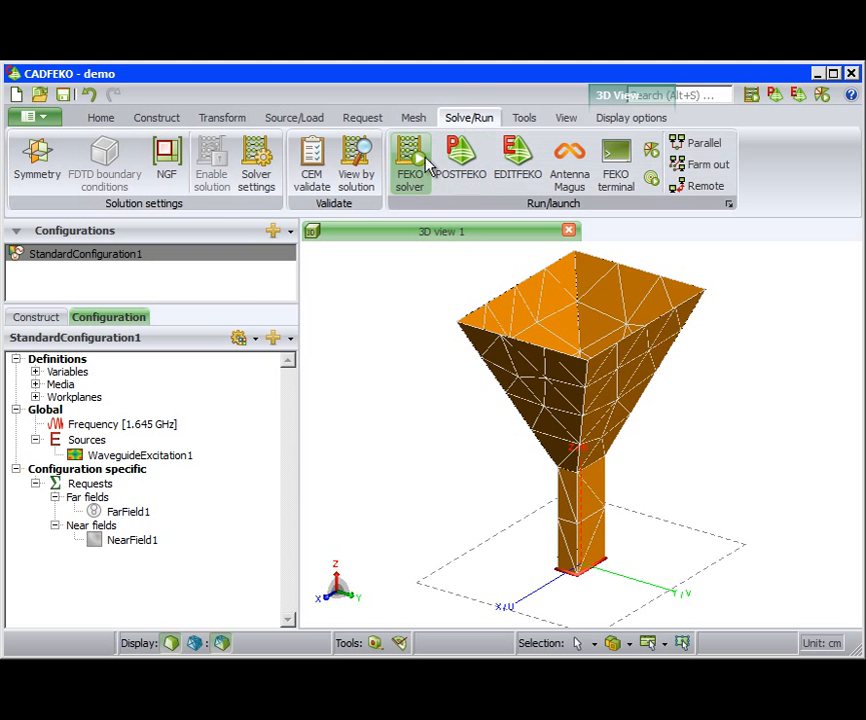
click(409, 184)
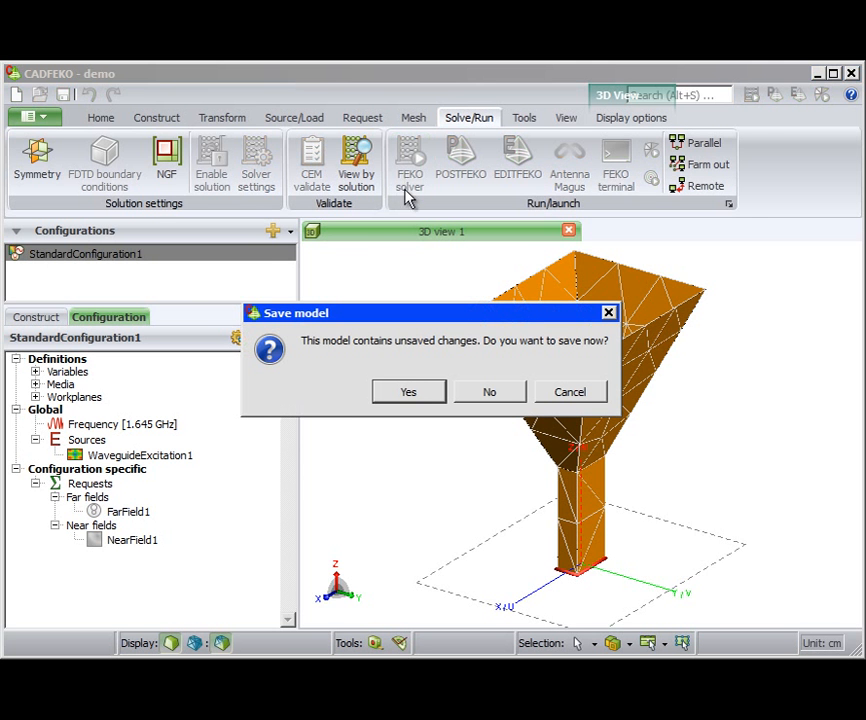
click(410, 392)
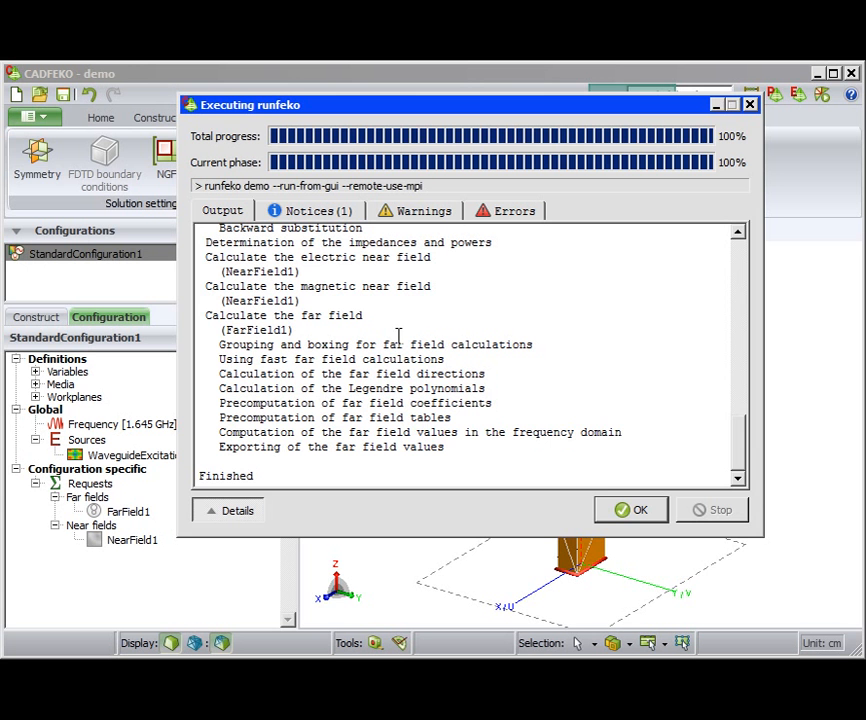
click(628, 511)
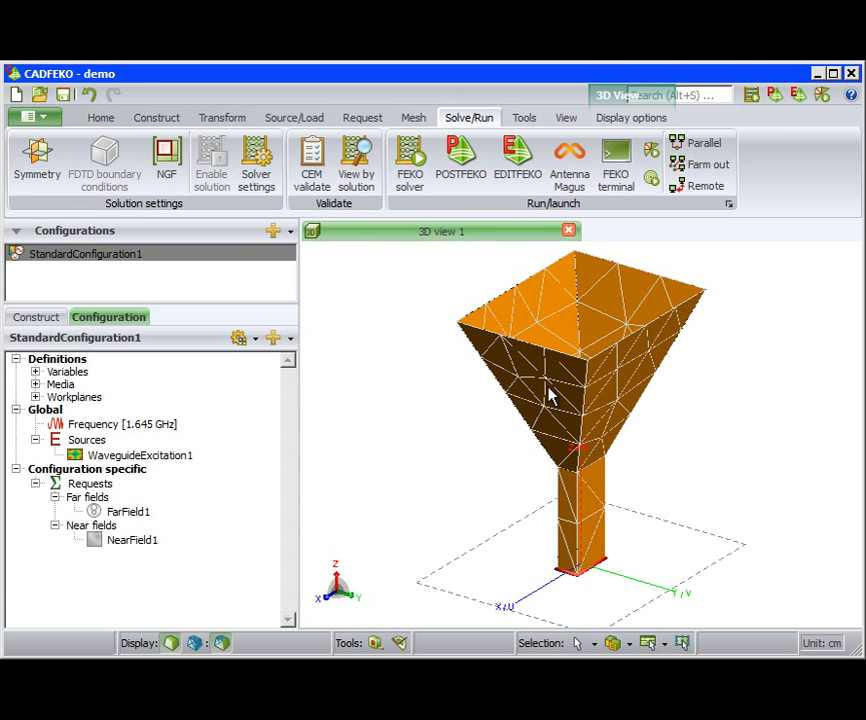
Open the solved model in POSTFEKO and add the NearField1 result to its 3D view.
click(462, 162)
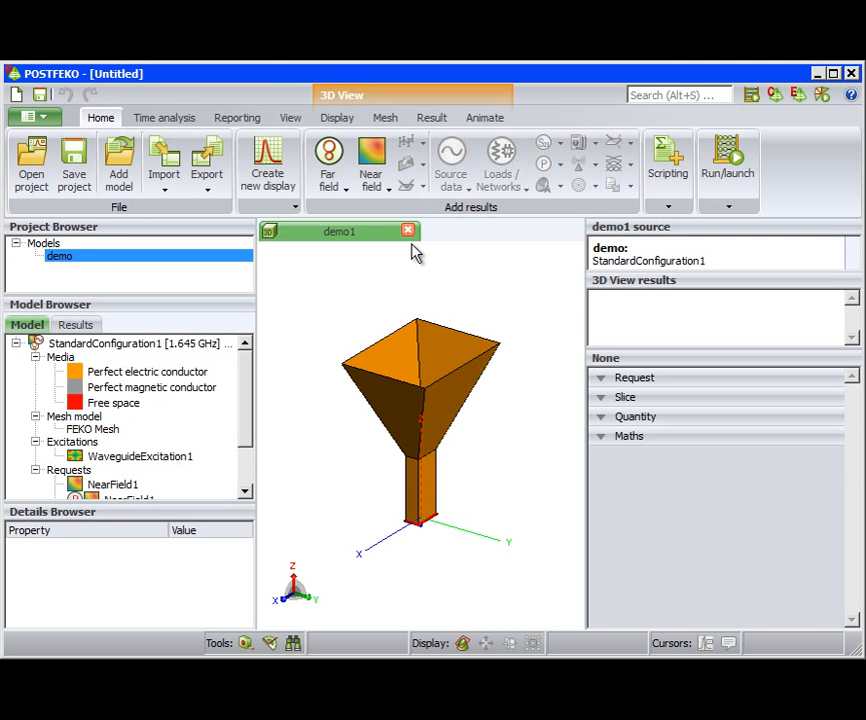
click(373, 186)
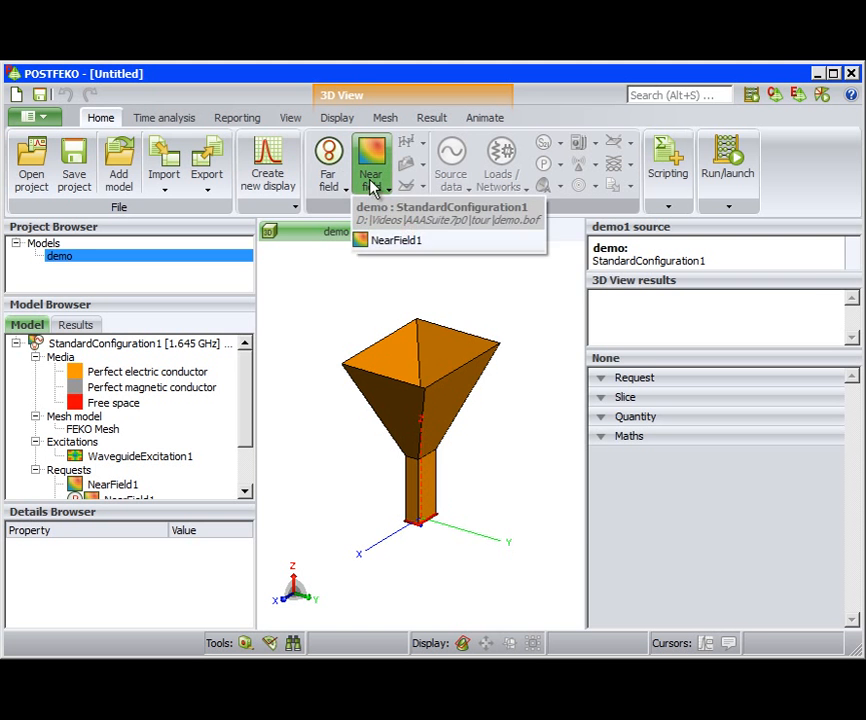
click(395, 242)
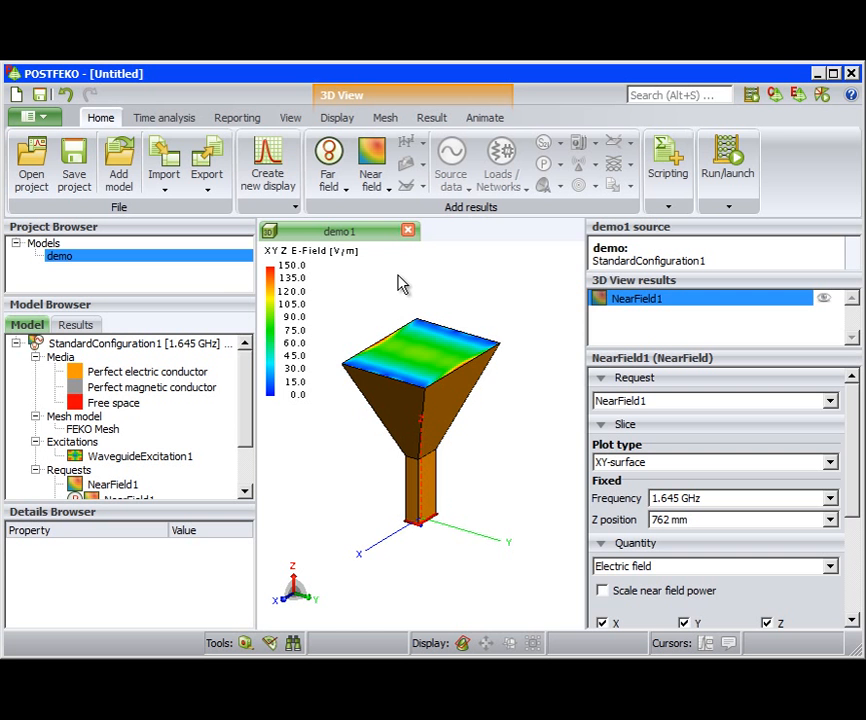
Create a Cartesian graph and add the FarField1 result to it.
click(272, 192)
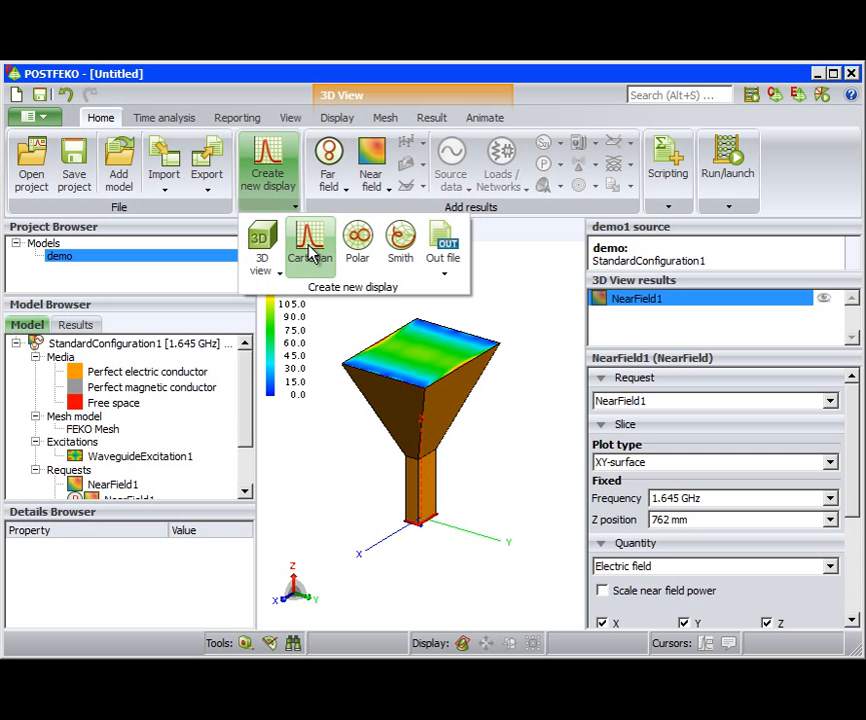
click(310, 250)
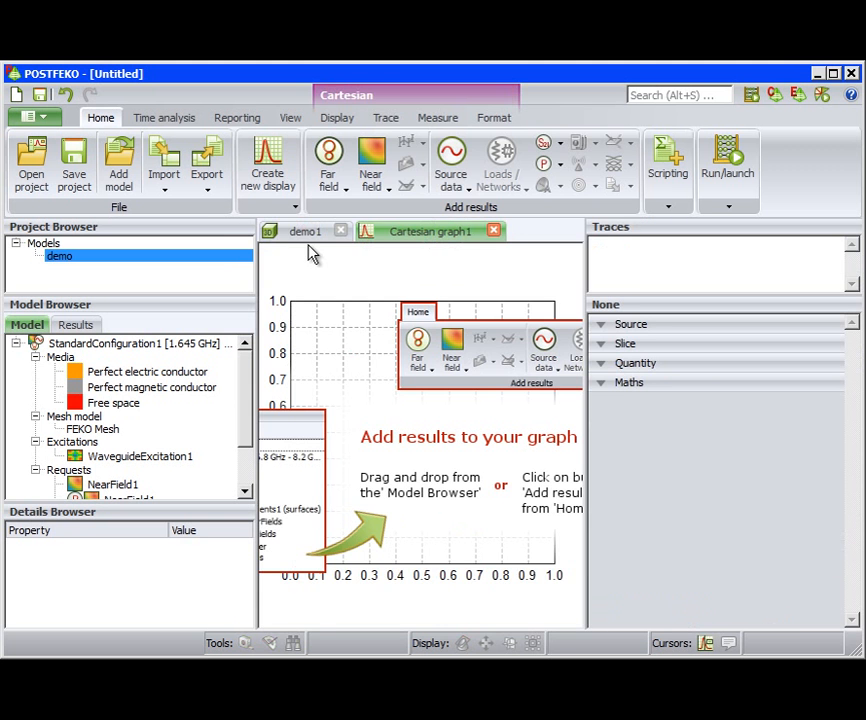
click(332, 181)
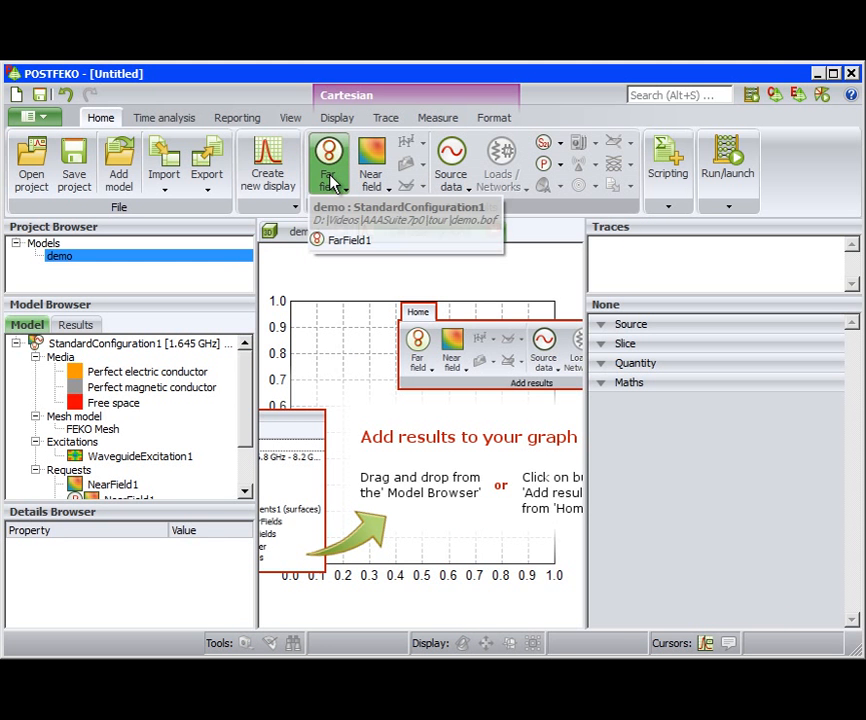
click(340, 242)
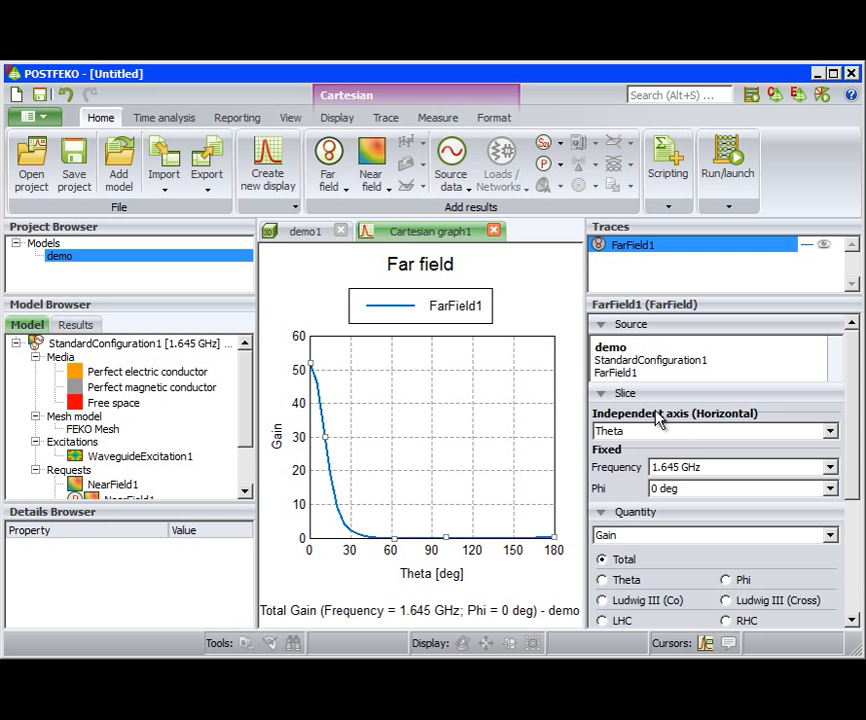
Plot the far field trace against Theta (wrapped) and show its gain in dB.
click(692, 437)
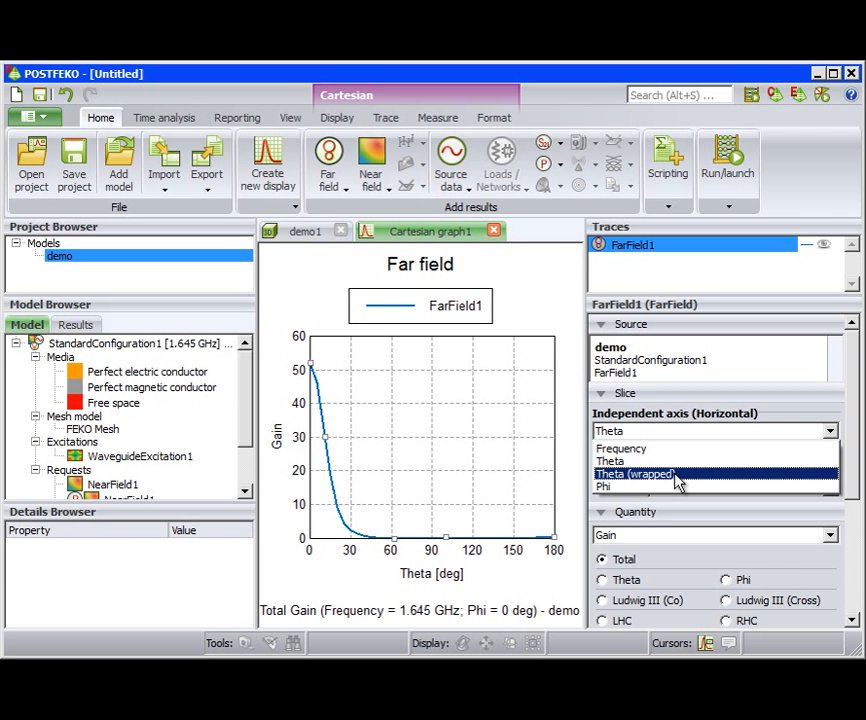
click(674, 473)
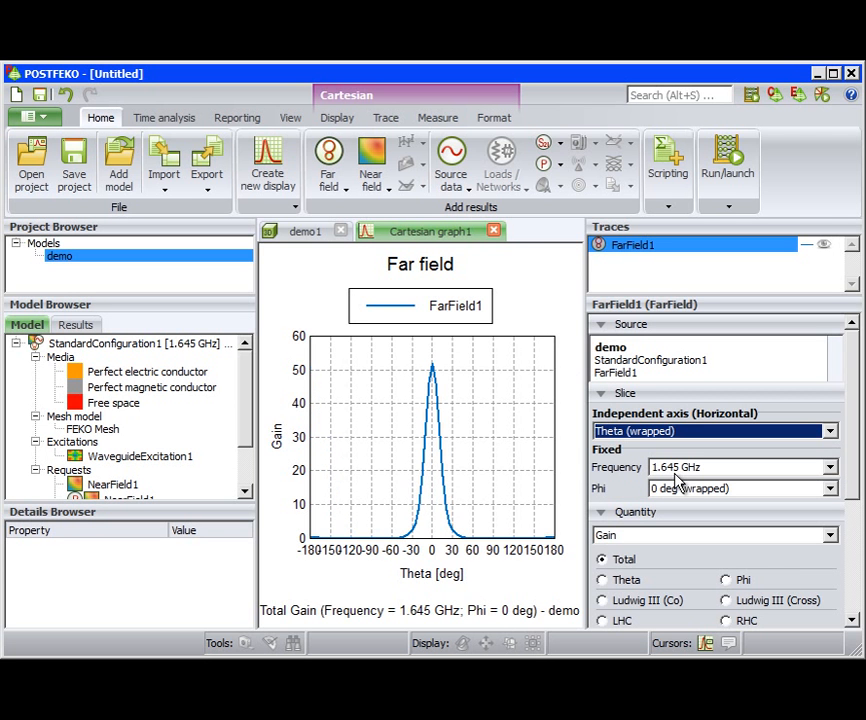
scroll(853, 530, down, 3)
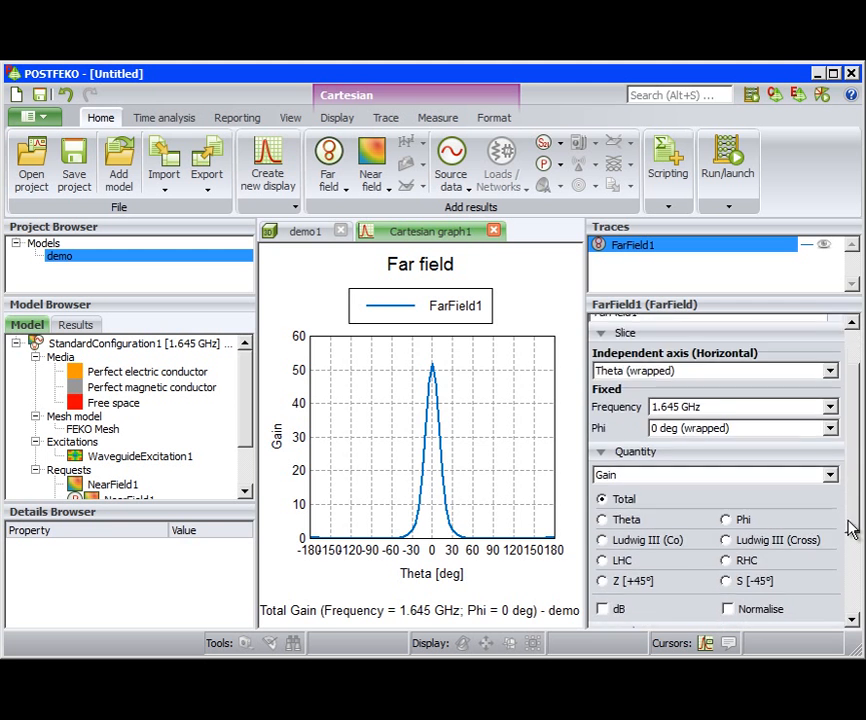
click(612, 593)
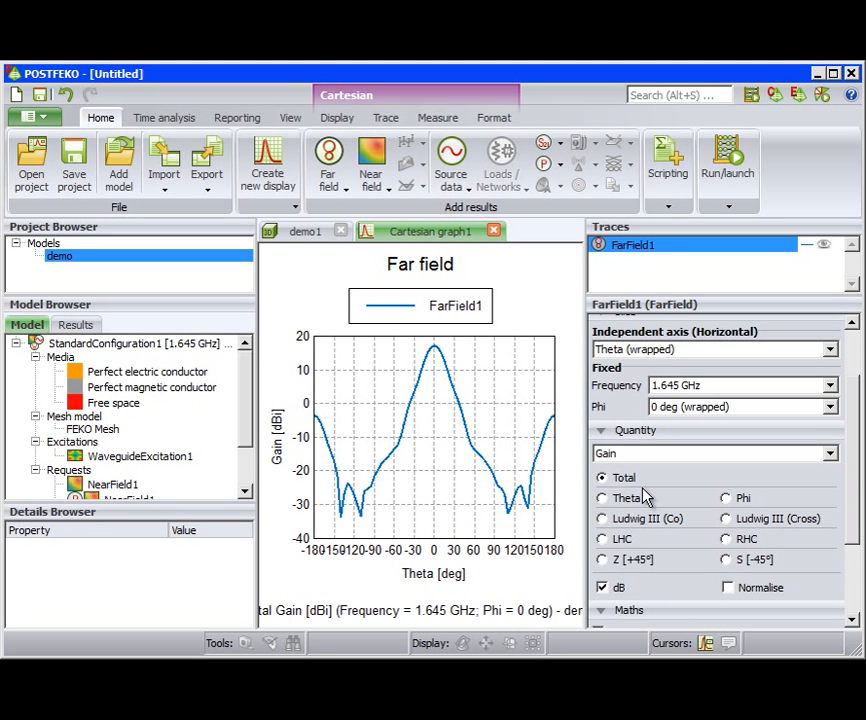
Duplicate the FarField1 trace and set the copy's fixed Phi to 90 deg (wrapped).
right_click(660, 252)
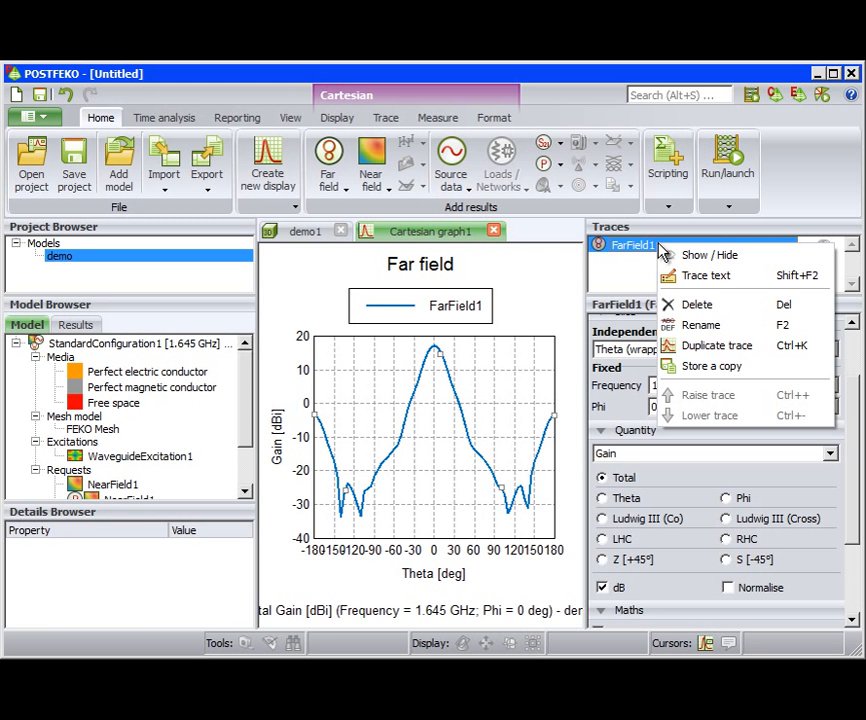
click(726, 358)
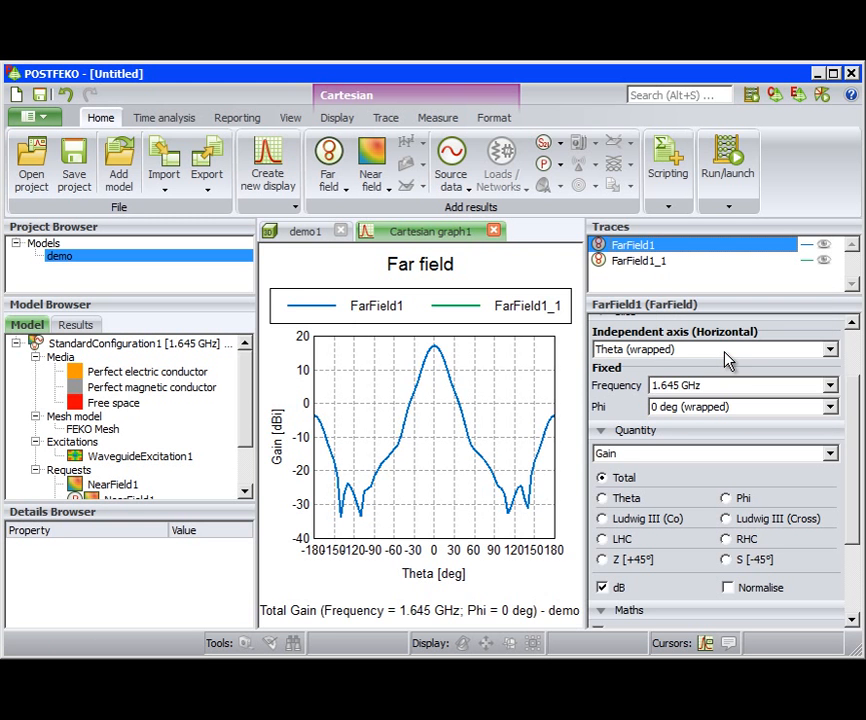
click(648, 262)
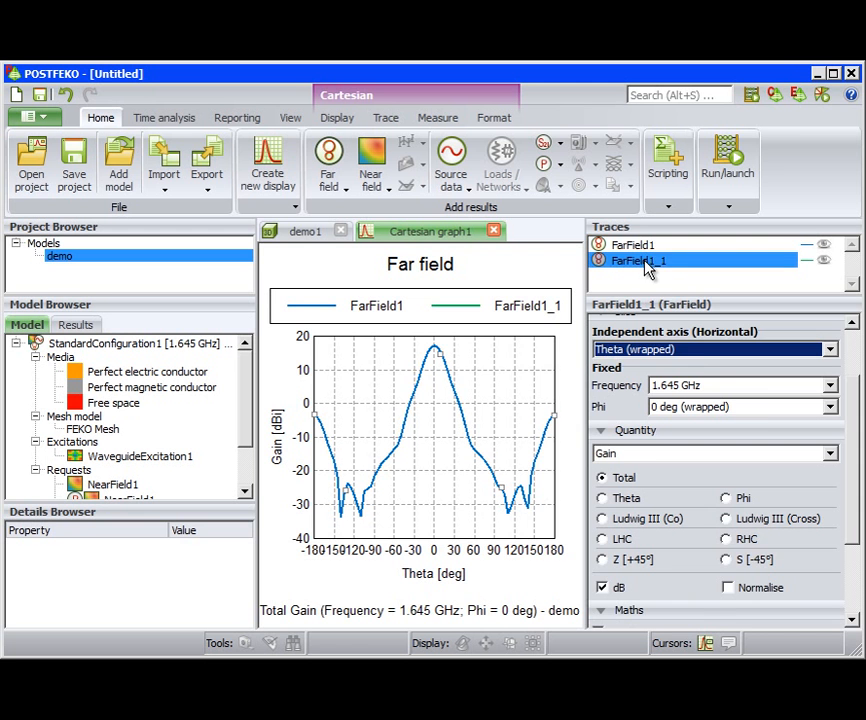
click(826, 408)
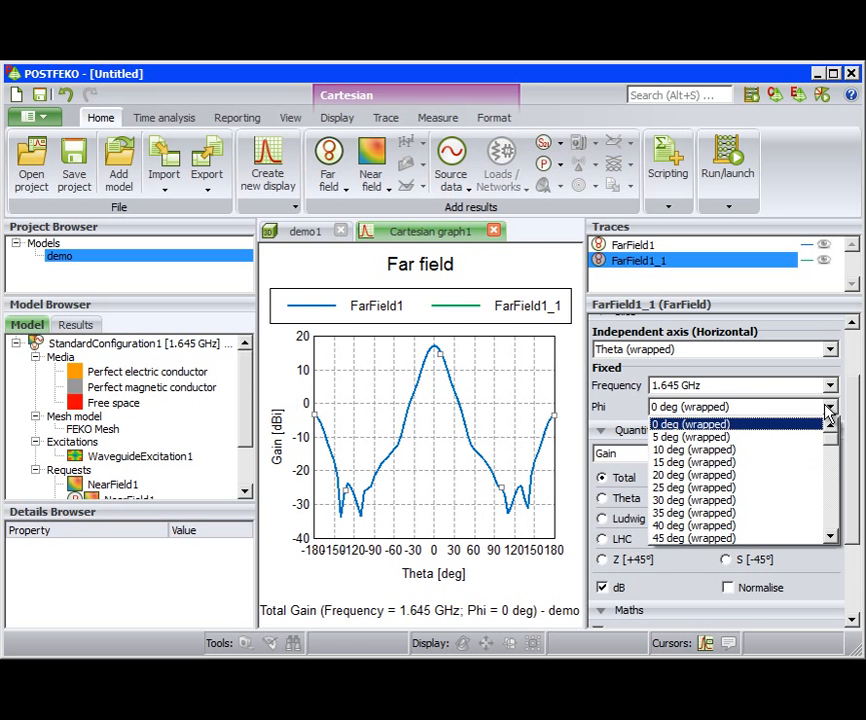
scroll(767, 472, down, 4)
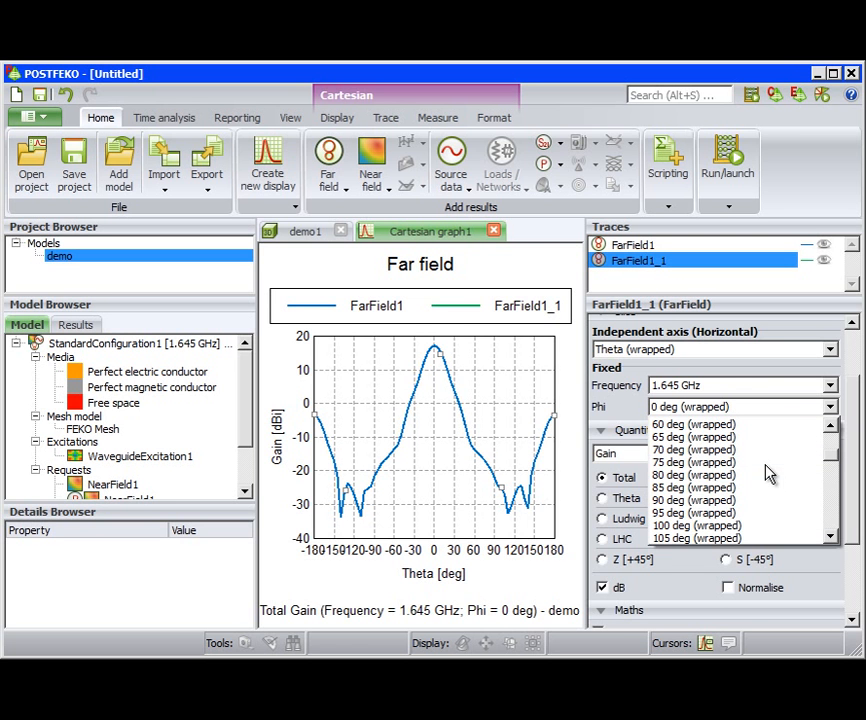
click(725, 500)
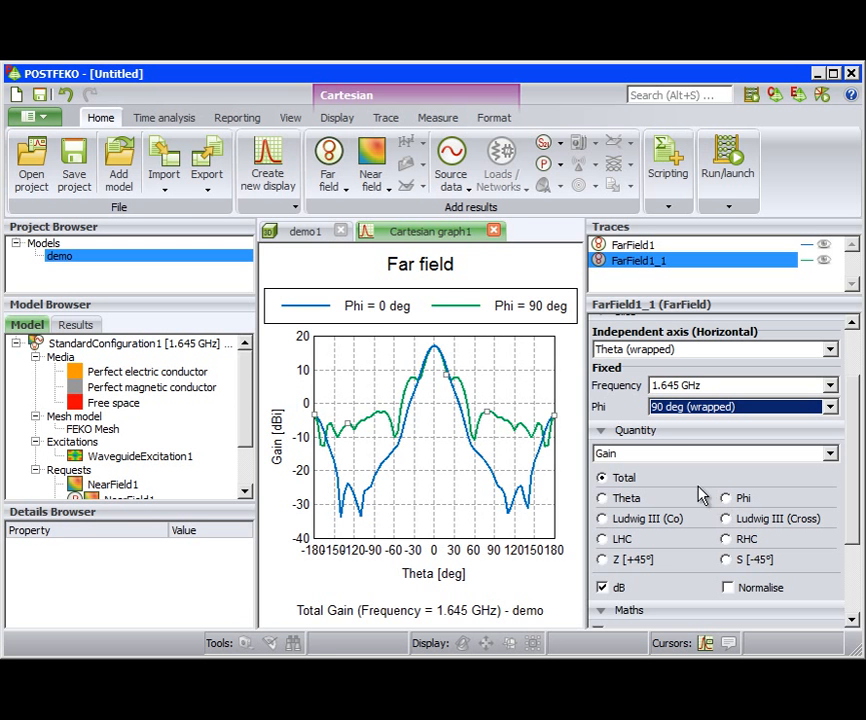
Create a polar copy of the Cartesian far field graph with both gain traces.
click(337, 118)
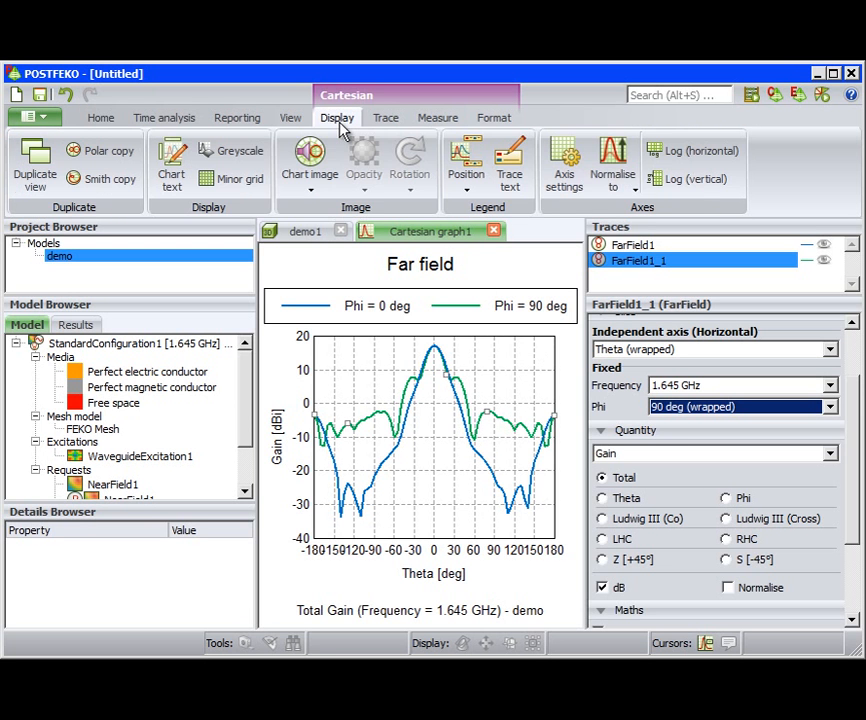
click(108, 151)
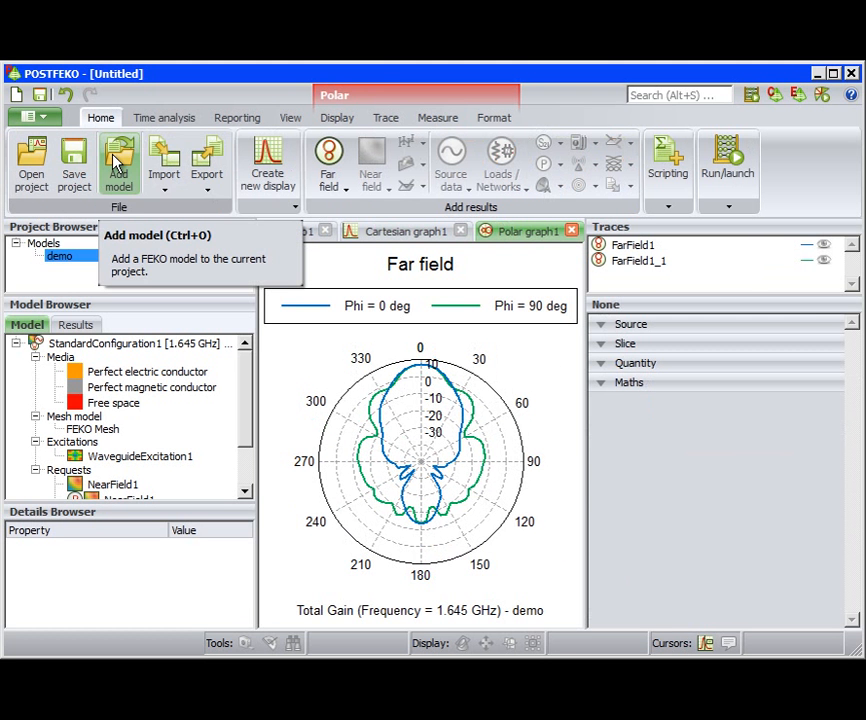